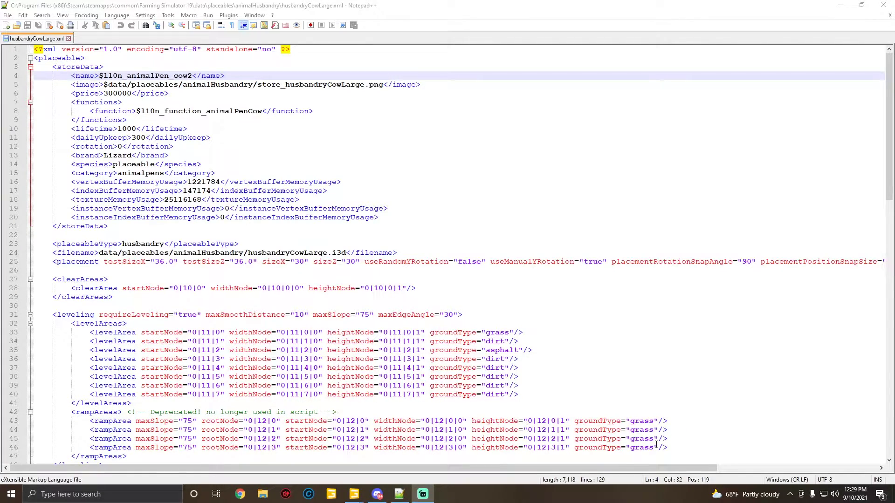
# - Skim husbandryCowLarge.xml from the store data down to the husbandry modules and return to the beginning of the file
pyautogui.scroll(-20, 142, 340)
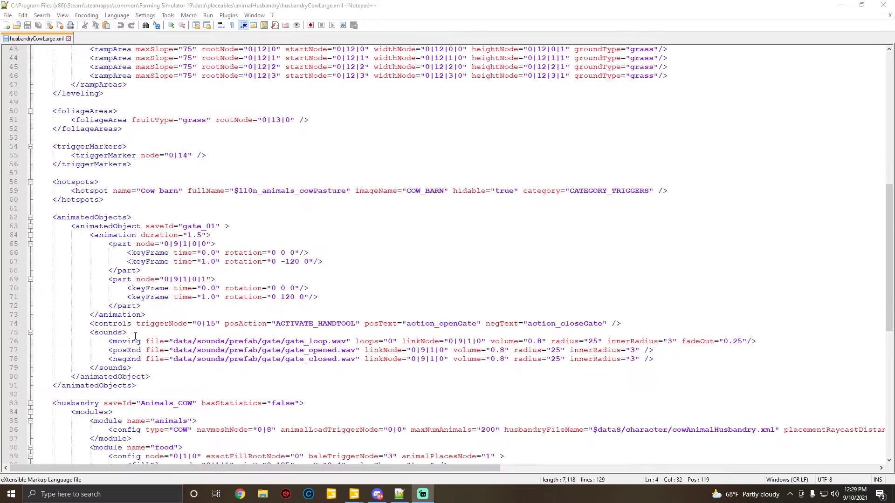
pyautogui.scroll(-7, 142, 340)
pyautogui.scroll(20, 142, 341)
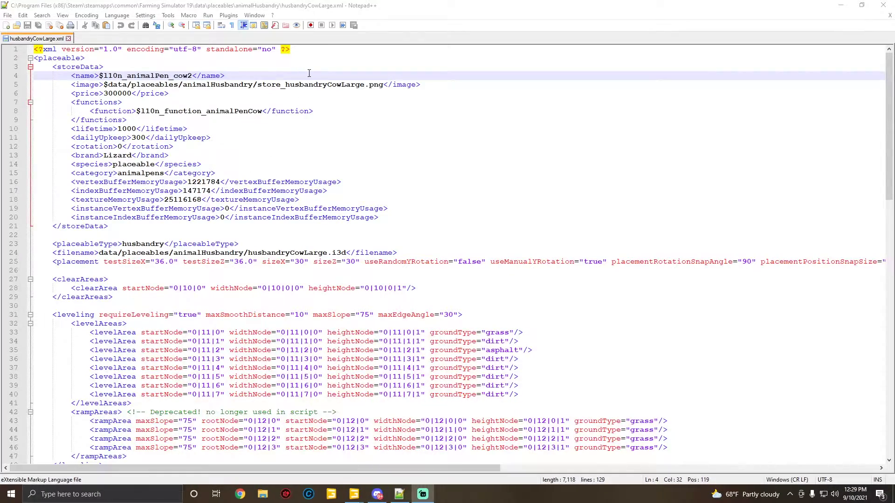
# - Restore the XML file's window to a smaller size and place it over GIANTS Editor, keeping the husbandryCowLarge scenegraph in view
pyautogui.moveTo(347, 4); pyautogui.dragTo(498, 50)
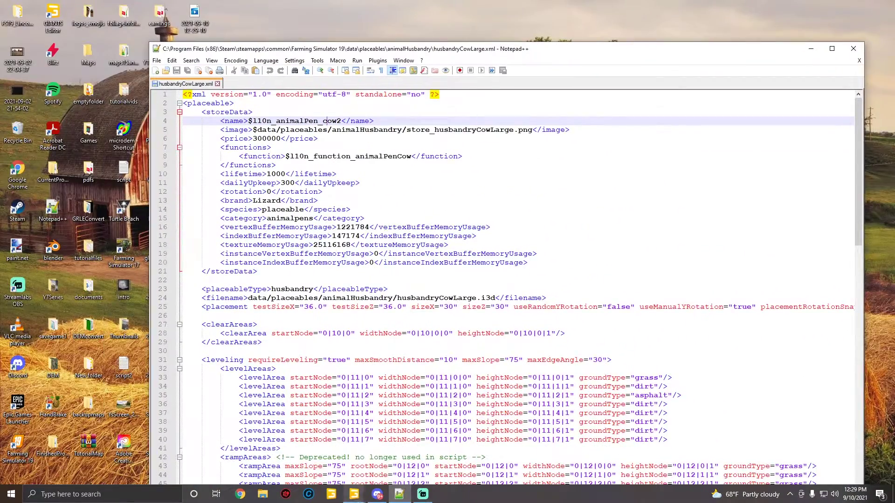
pyautogui.moveTo(354, 494)
pyautogui.click(339, 439)
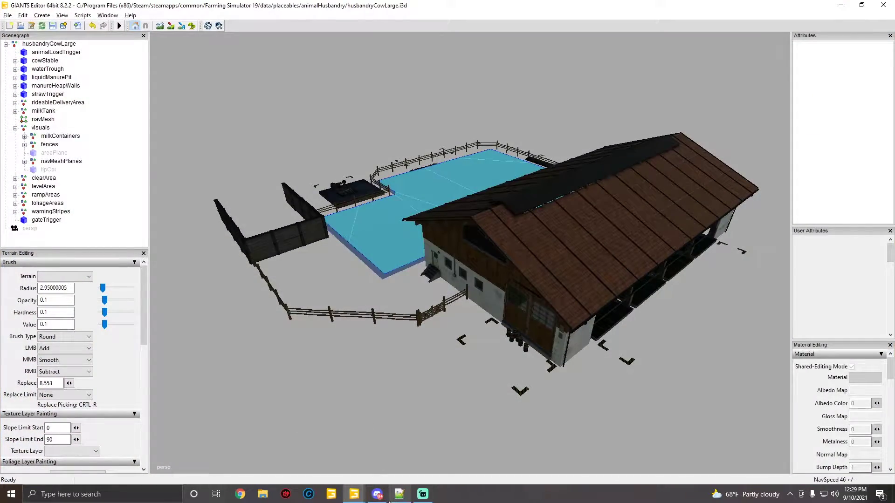
pyautogui.moveTo(399, 494)
pyautogui.click(400, 459)
pyautogui.moveTo(406, 53); pyautogui.dragTo(413, 22)
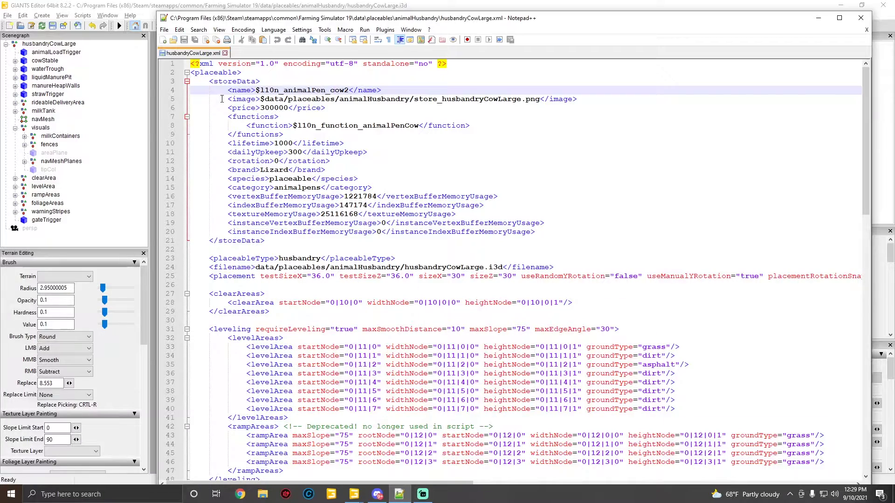
# - Examine the storeData block, highlighting the whole section and its buffer and texture memory usage entries
pyautogui.moveTo(265, 241); pyautogui.dragTo(174, 88)
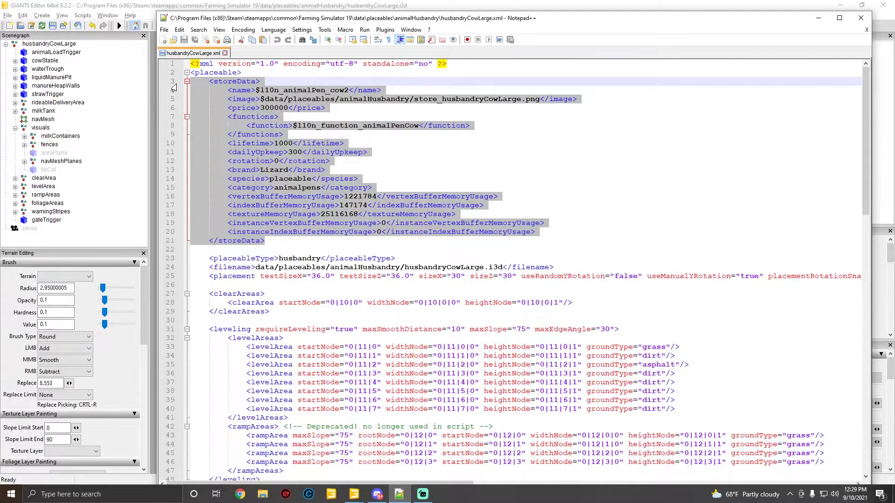
pyautogui.click(285, 199)
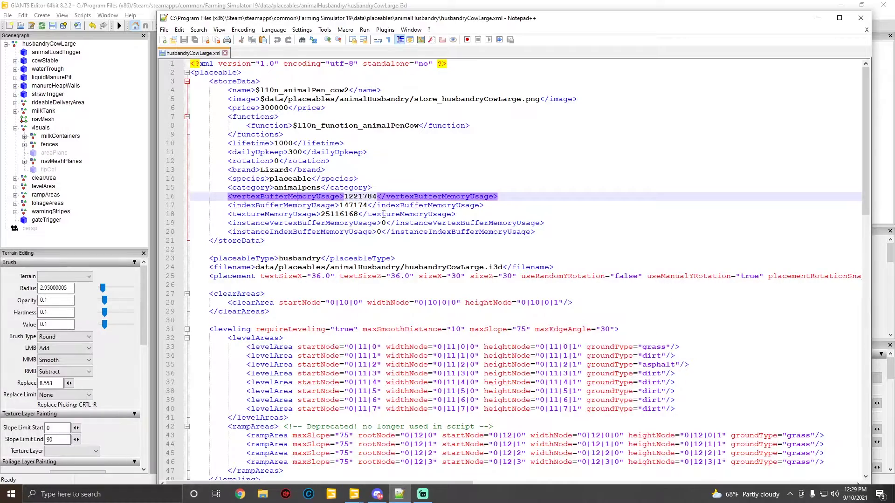
pyautogui.moveTo(462, 213); pyautogui.dragTo(322, 215)
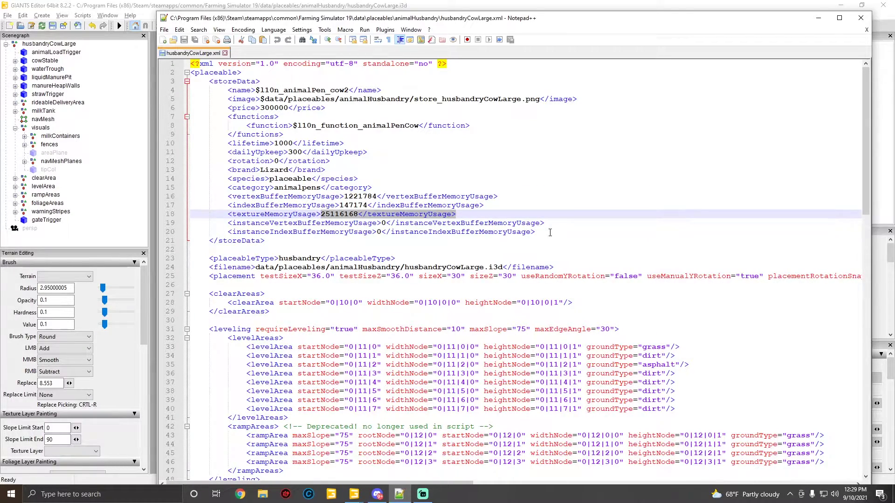
pyautogui.click(493, 239)
pyautogui.moveTo(493, 239); pyautogui.dragTo(173, 198)
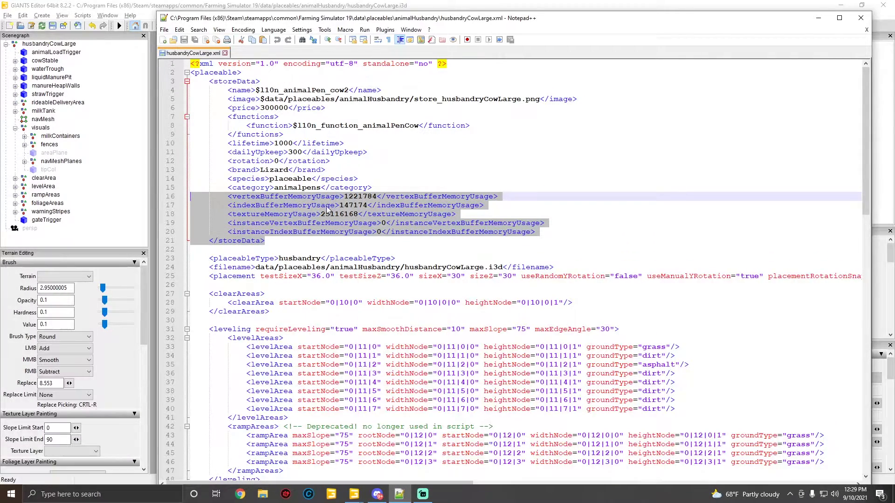
pyautogui.click(345, 203)
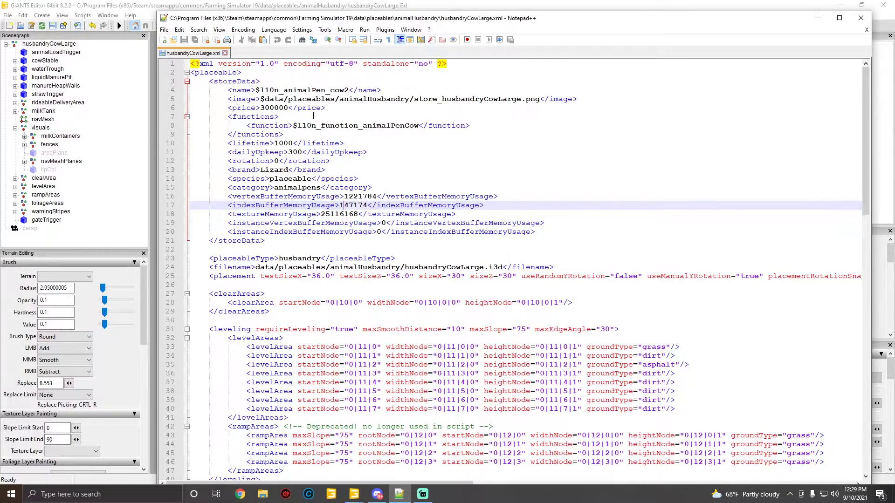
# - Examine the store name entry, highlighting the $l10n_animalPen_cow2 text between the name tags
pyautogui.click(278, 89)
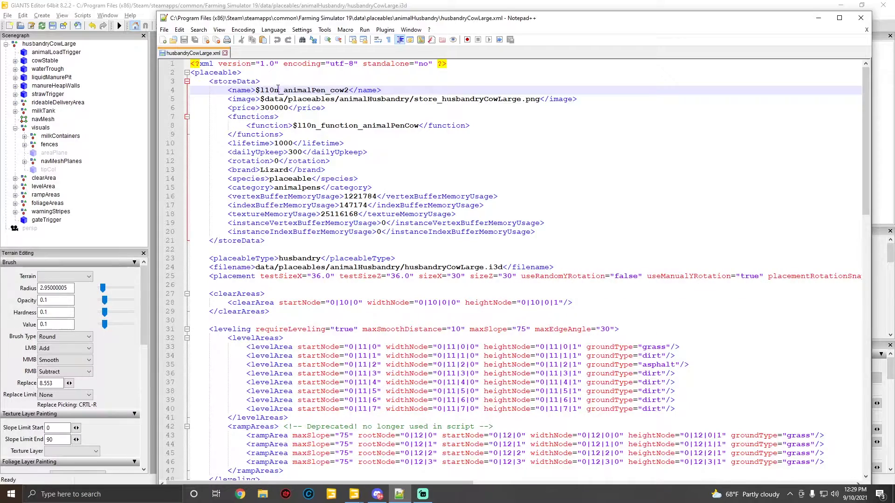
pyautogui.moveTo(256, 89); pyautogui.dragTo(347, 89)
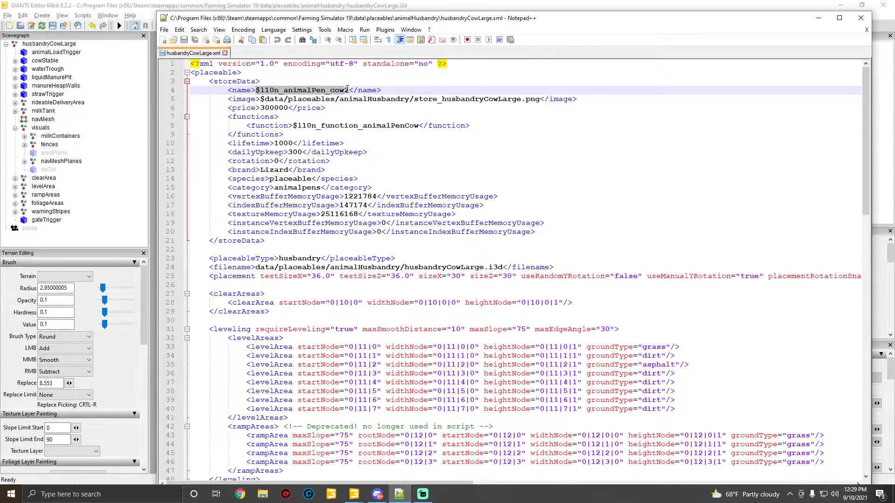
pyautogui.click(293, 90)
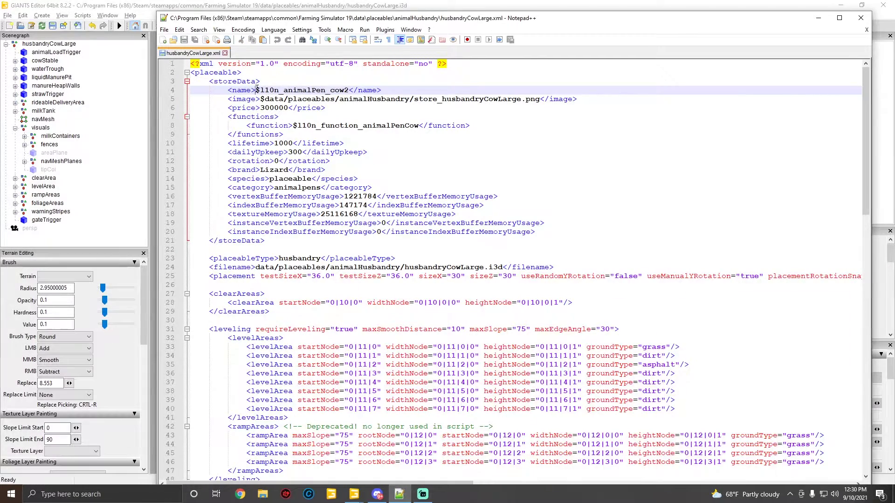
pyautogui.moveTo(256, 90); pyautogui.dragTo(349, 89)
pyautogui.moveTo(255, 92); pyautogui.dragTo(379, 95)
pyautogui.click(264, 91)
pyautogui.moveTo(274, 90); pyautogui.dragTo(261, 95)
pyautogui.doubleClick(262, 93)
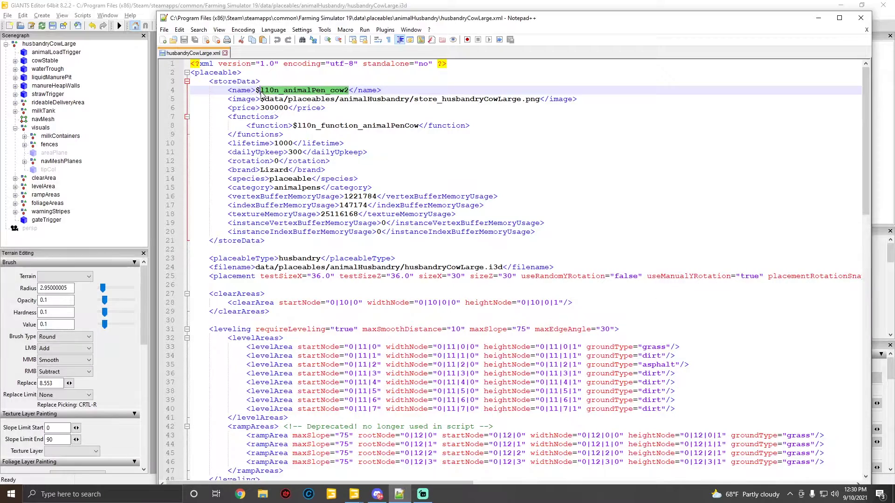
pyautogui.click(266, 99)
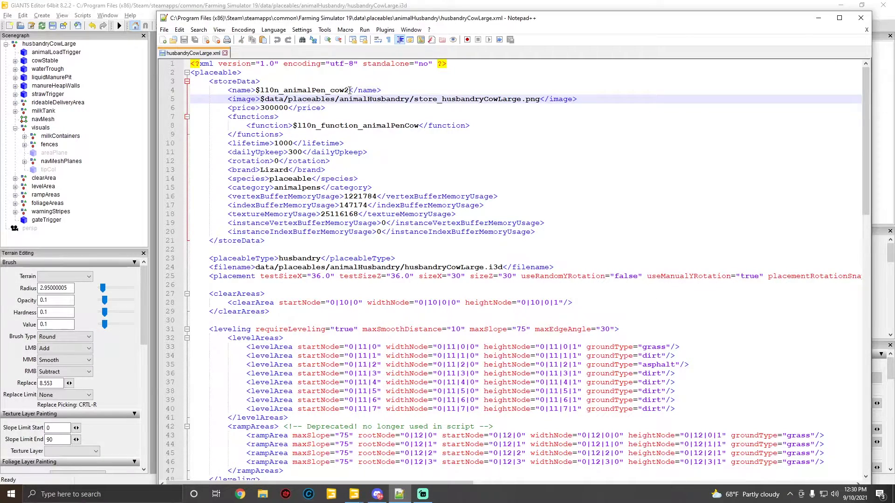
pyautogui.moveTo(349, 90); pyautogui.dragTo(256, 90)
# - Examine the store image entry, highlighting its PNG file name and full path, and the price entry below it
pyautogui.click(299, 100)
pyautogui.moveTo(539, 100); pyautogui.dragTo(415, 102)
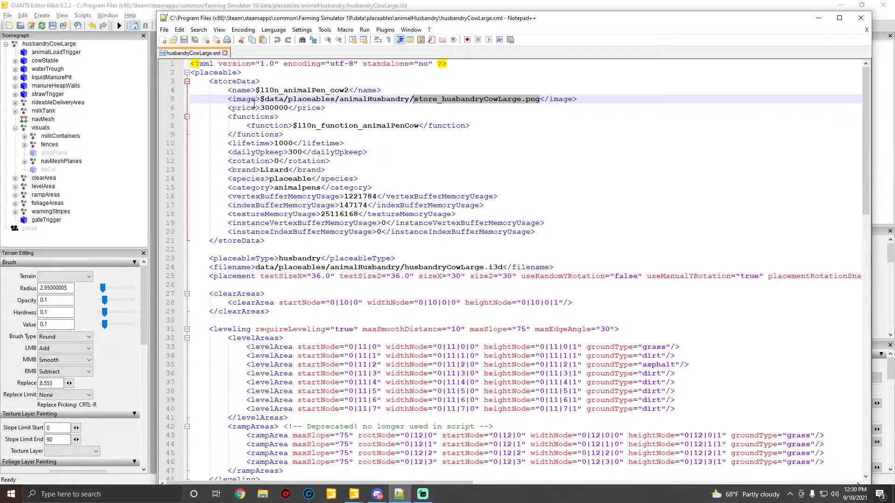
pyautogui.moveTo(260, 99); pyautogui.dragTo(540, 103)
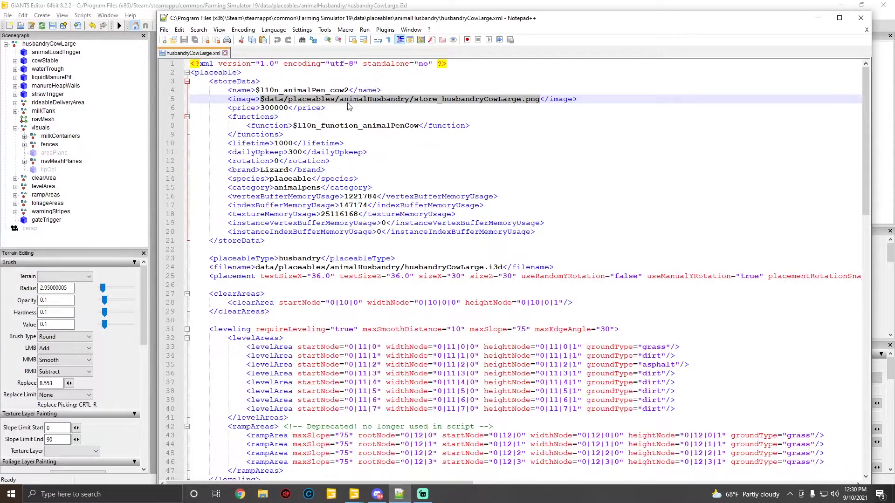
pyautogui.click(271, 108)
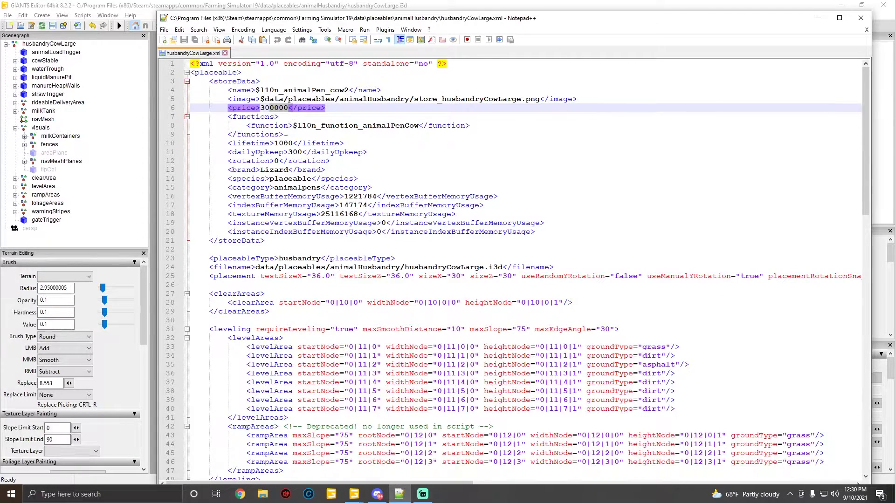
# - Examine the functions block, highlighting the whole block and the animalPenCow part of its function text
pyautogui.click(273, 125)
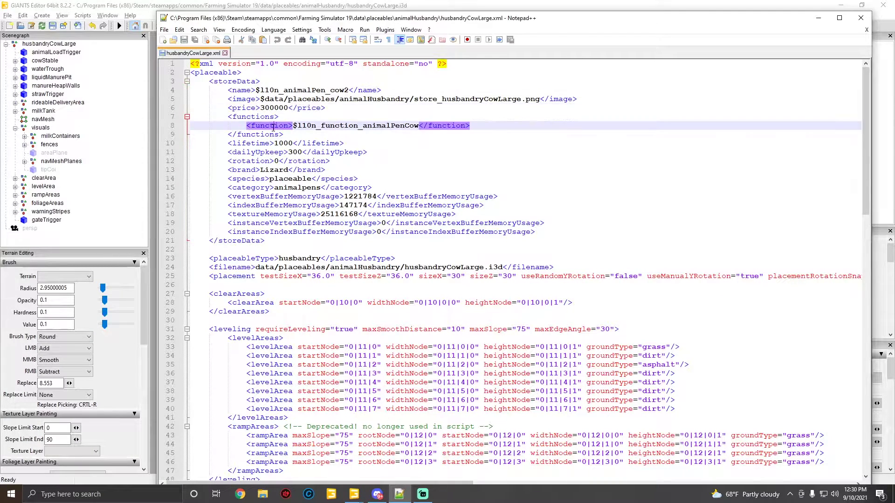
pyautogui.click(307, 127)
pyautogui.moveTo(419, 126); pyautogui.dragTo(192, 116)
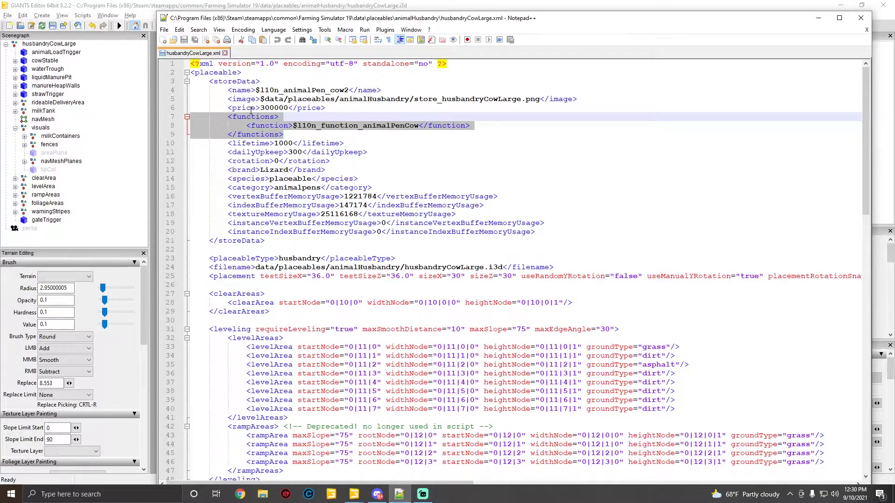
pyautogui.click(378, 129)
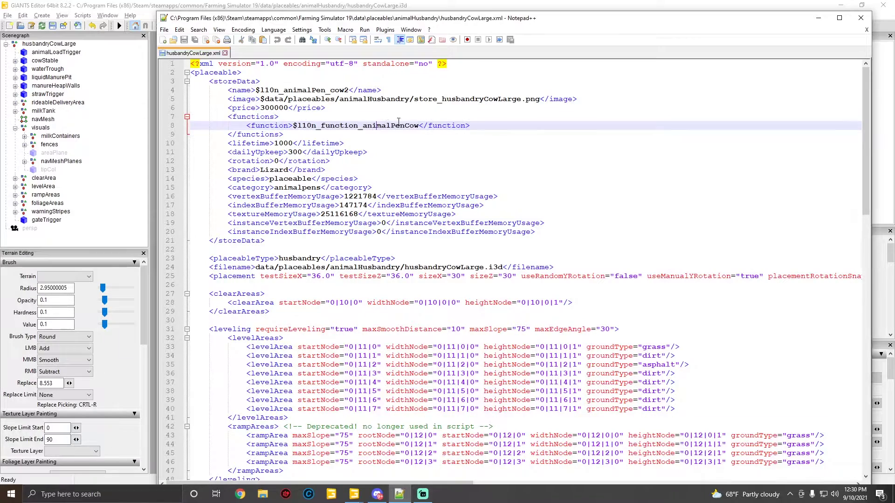
pyautogui.moveTo(419, 125); pyautogui.dragTo(368, 125)
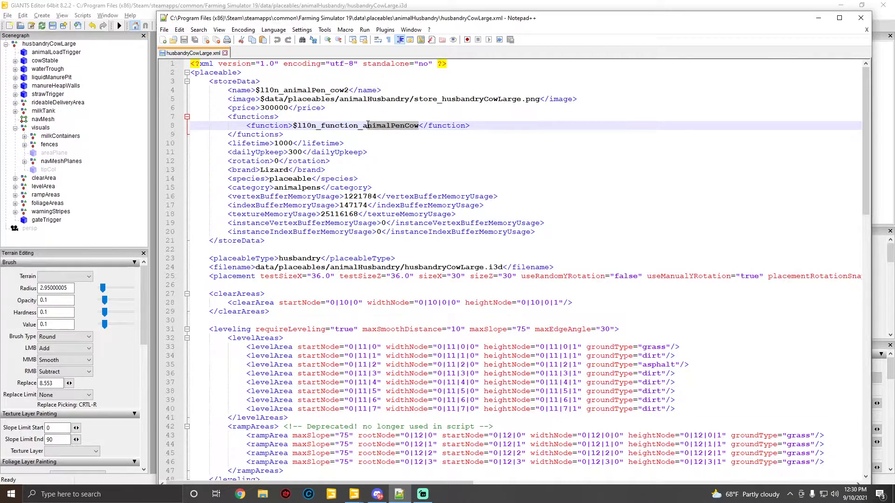
pyautogui.click(368, 125)
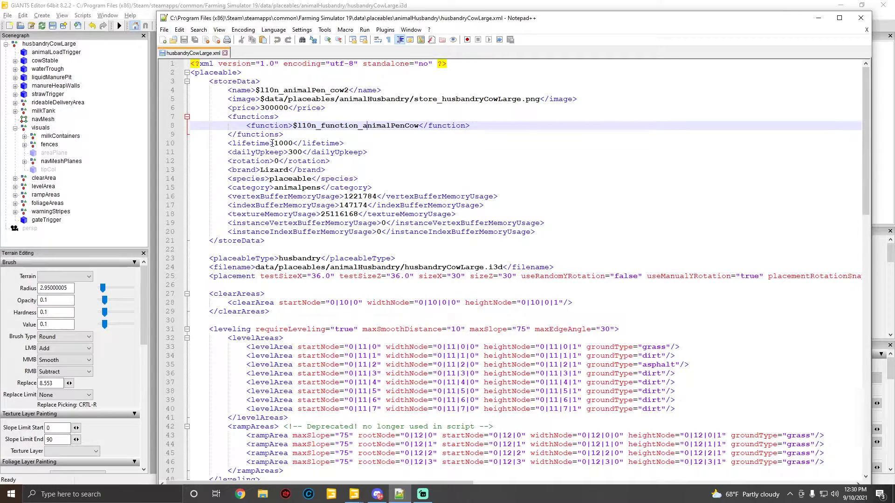
# - Examine the lifetime and dailyUpkeep entries, highlighting the lifetime value and the whole dailyUpkeep line
pyautogui.click(293, 143)
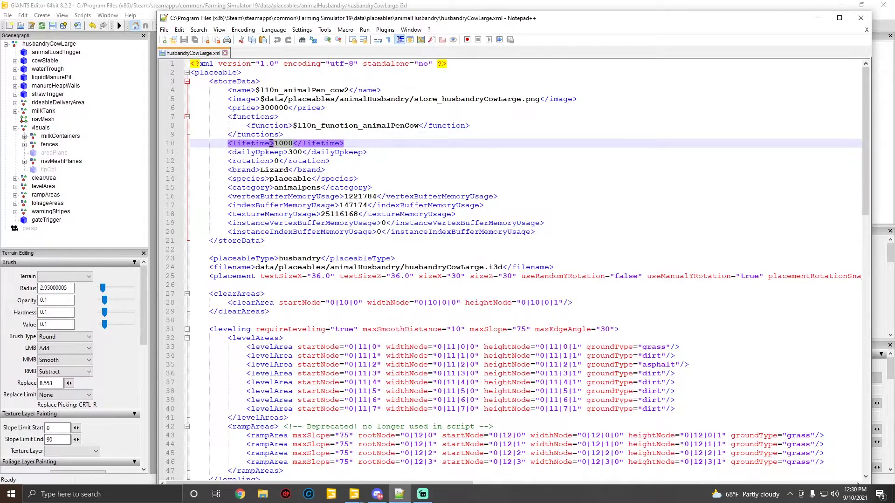
pyautogui.doubleClick(272, 143)
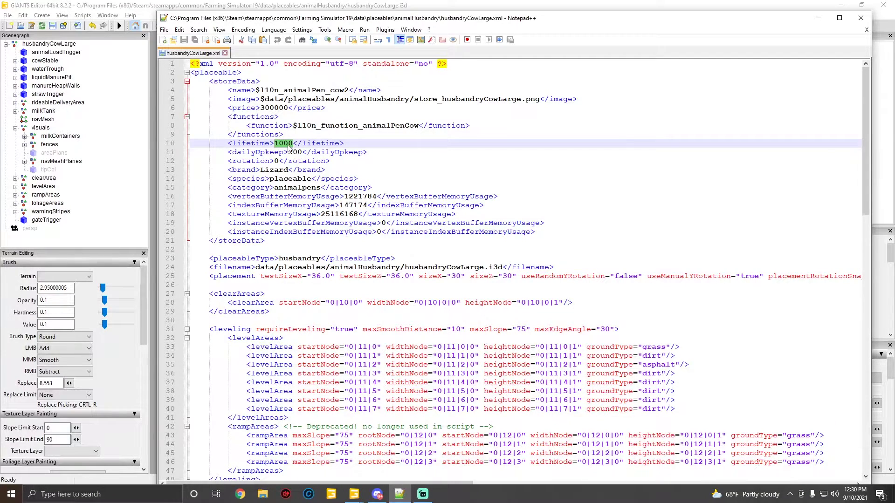
pyautogui.click(289, 144)
pyautogui.click(246, 144)
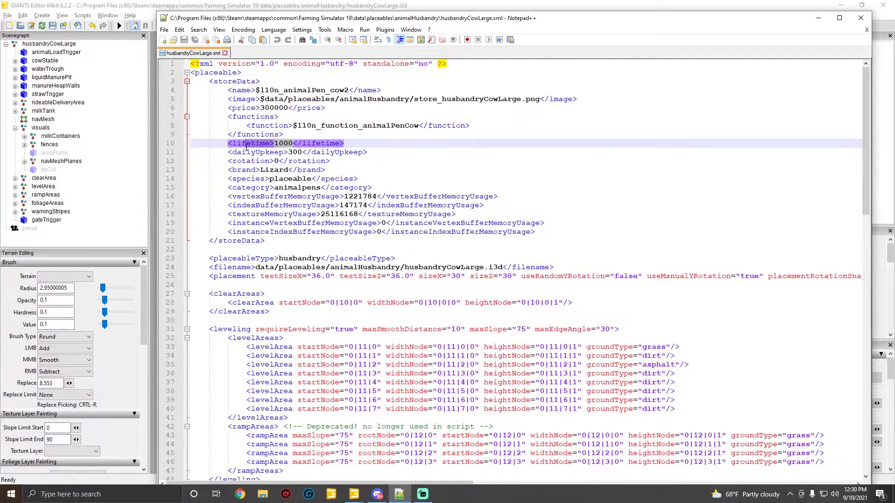
pyautogui.click(274, 144)
pyautogui.click(285, 152)
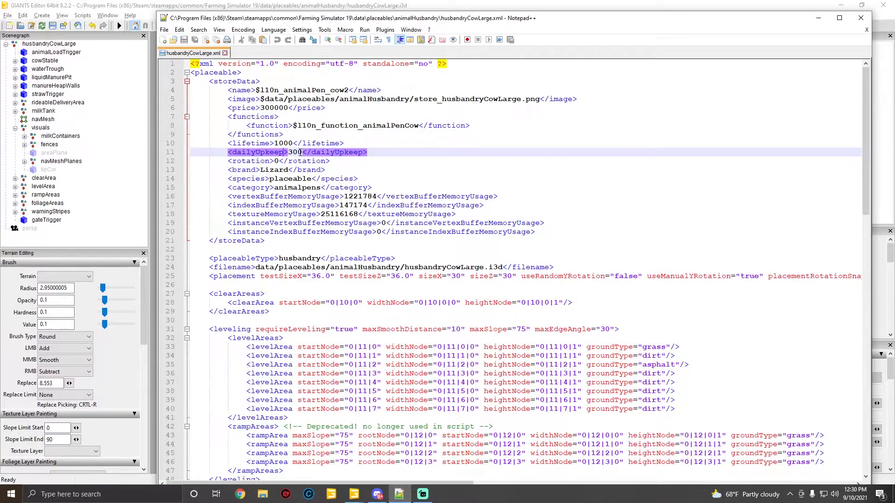
pyautogui.click(184, 155)
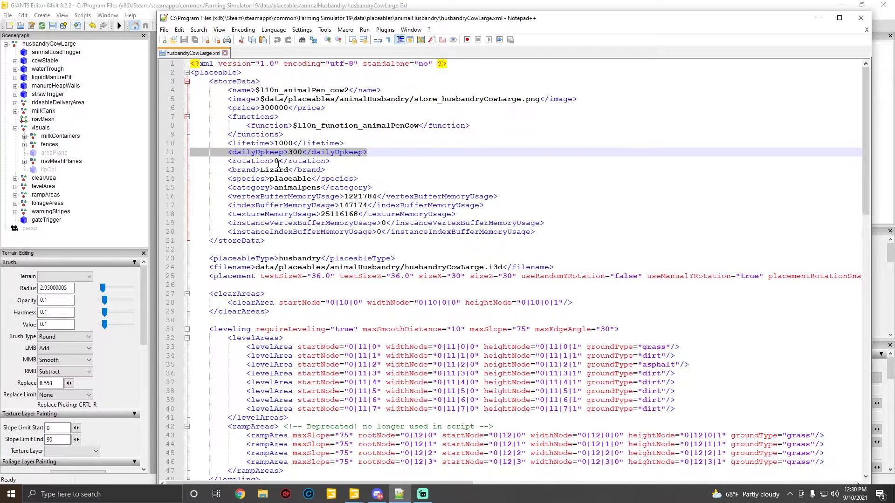
# - Examine the brand and species entries in the store data, highlighting the Lizard brand value
pyautogui.scroll(-2, 298, 164)
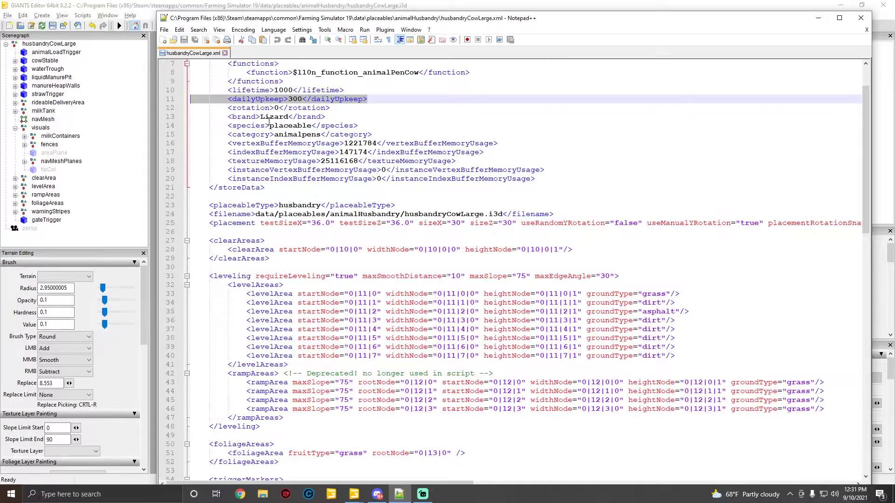
pyautogui.tripleClick(252, 120)
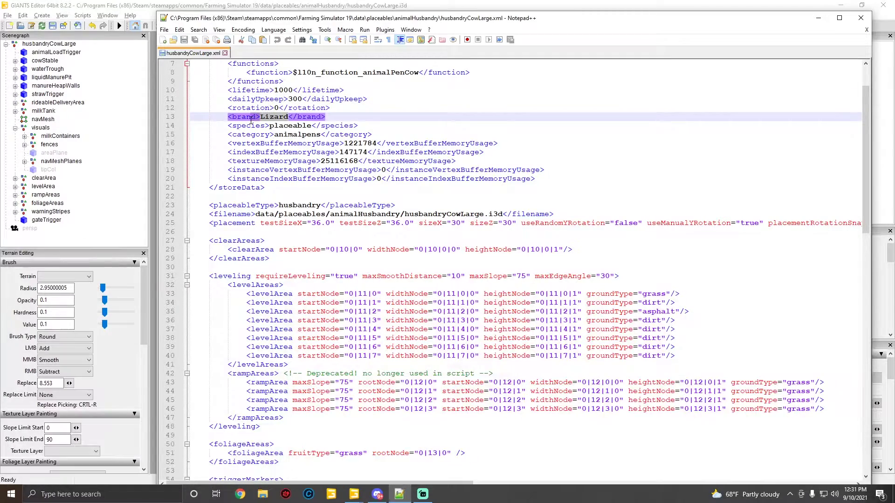
pyautogui.scroll(2, 252, 120)
pyautogui.scroll(-1, 252, 120)
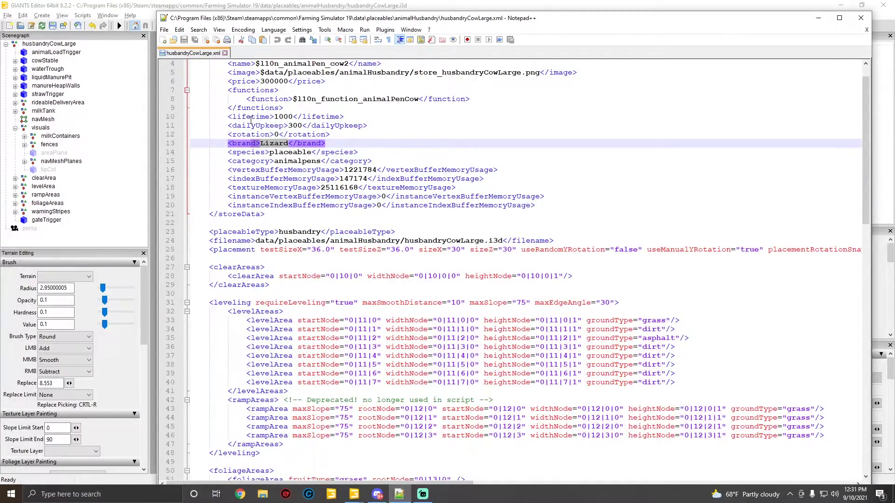
pyautogui.click(289, 144)
pyautogui.moveTo(288, 143); pyautogui.dragTo(262, 144)
pyautogui.click(274, 153)
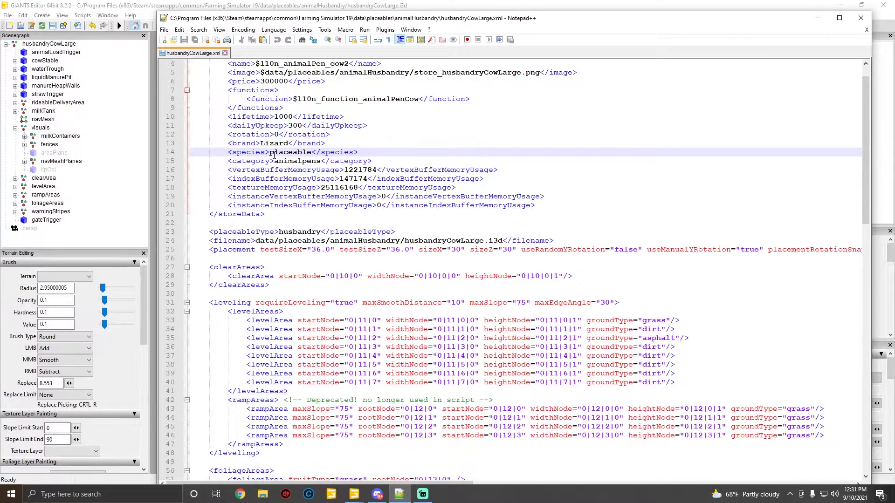
pyautogui.click(281, 143)
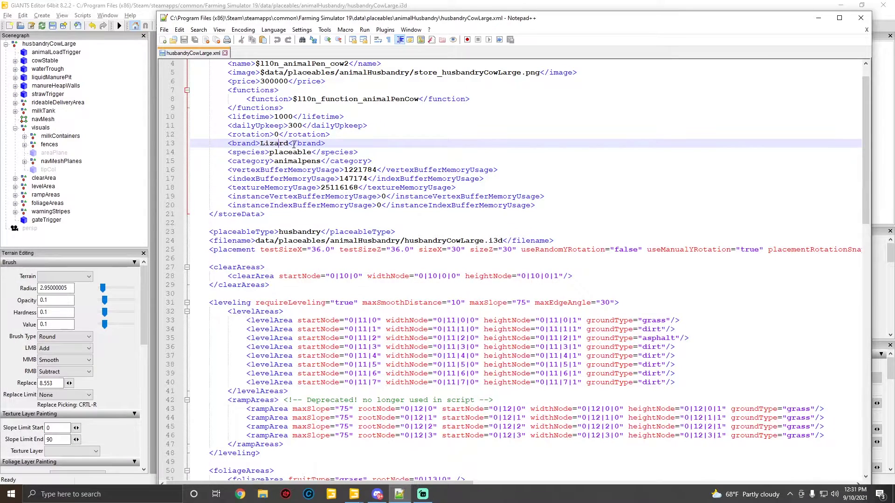
pyautogui.click(293, 144)
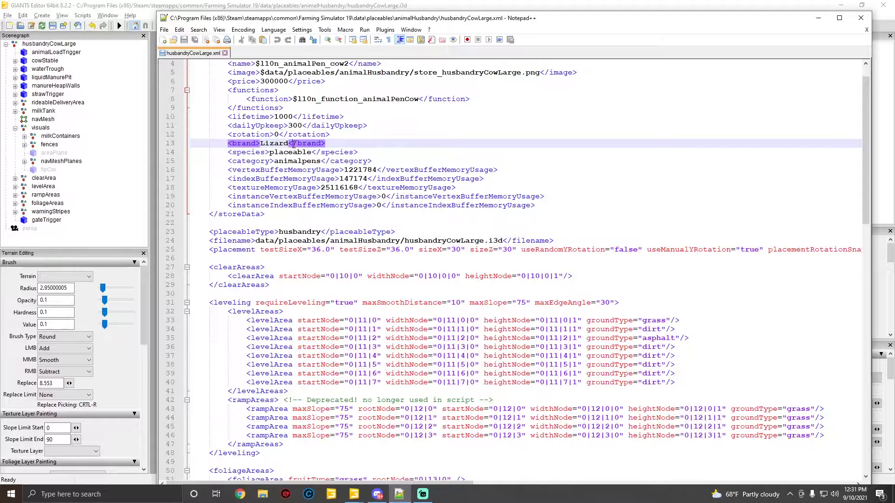
pyautogui.click(257, 154)
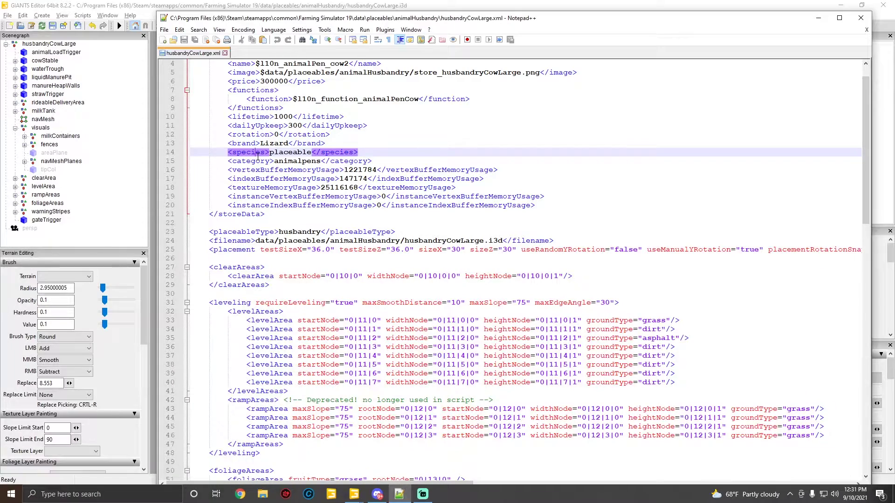
# - Examine the category entry in the store data, highlighting the species and category lines together
pyautogui.click(295, 162)
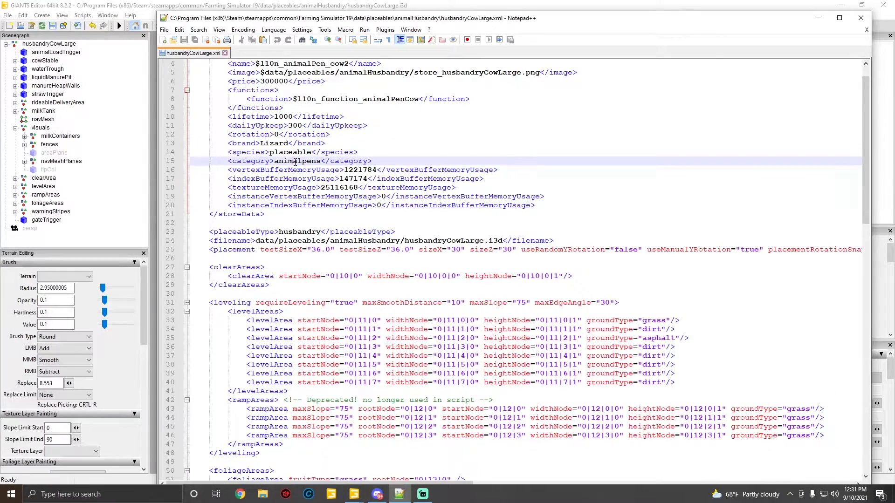
pyautogui.moveTo(386, 162); pyautogui.dragTo(191, 154)
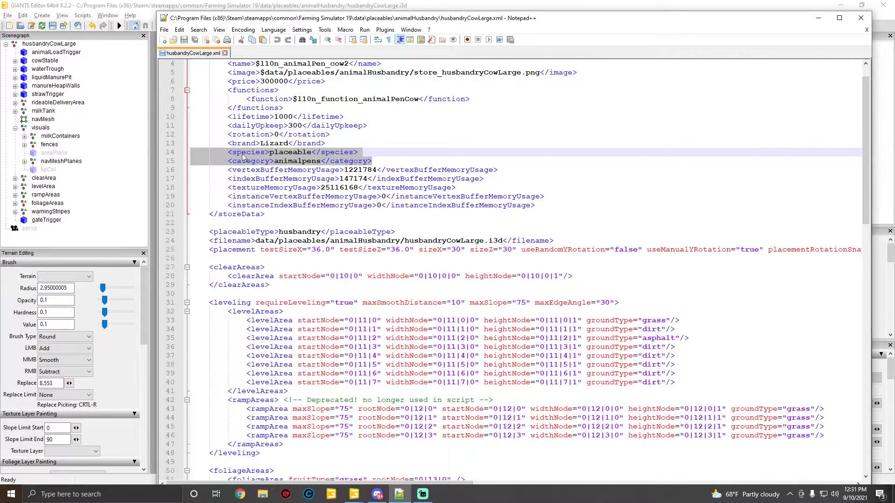
# - Examine the placeableType entry below the store data, highlighting the whole line and its husbandry value
pyautogui.scroll(-2, 269, 167)
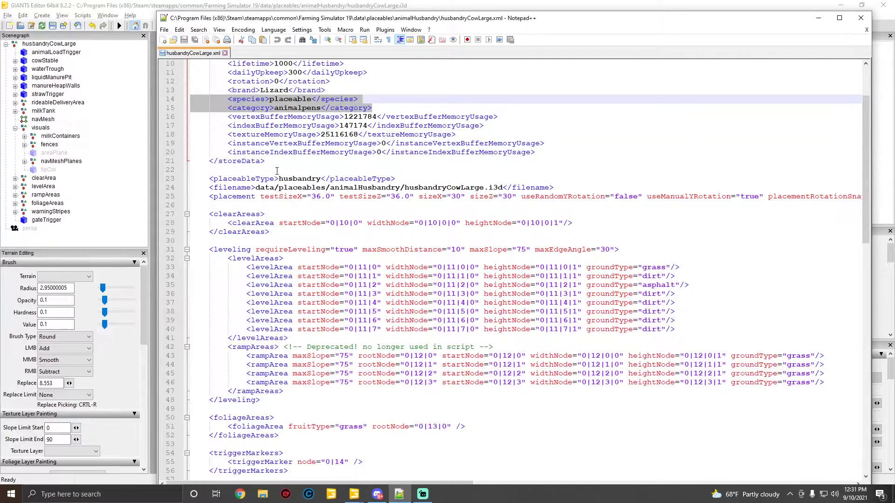
pyautogui.scroll(-1, 277, 171)
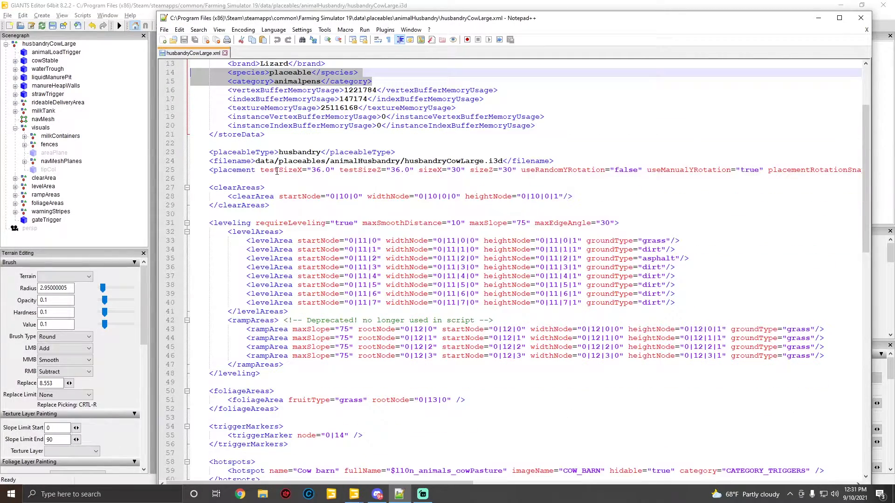
pyautogui.click(255, 153)
pyautogui.scroll(2, 321, 165)
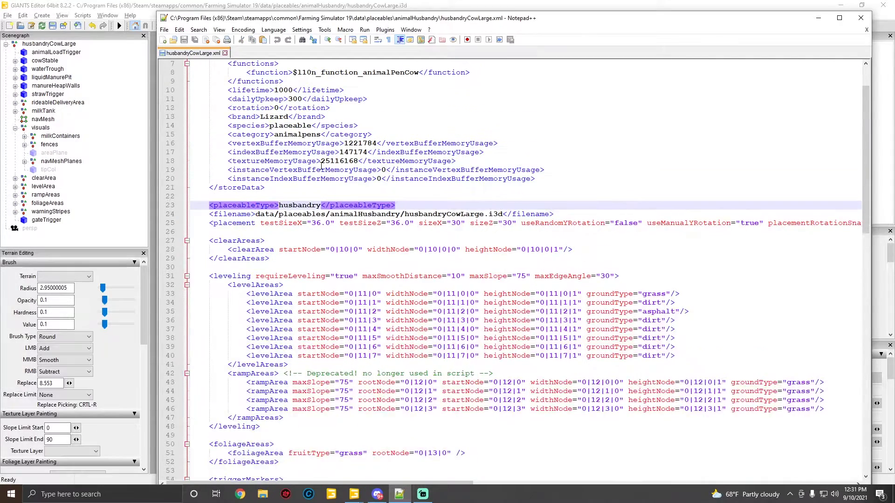
pyautogui.scroll(-2, 321, 165)
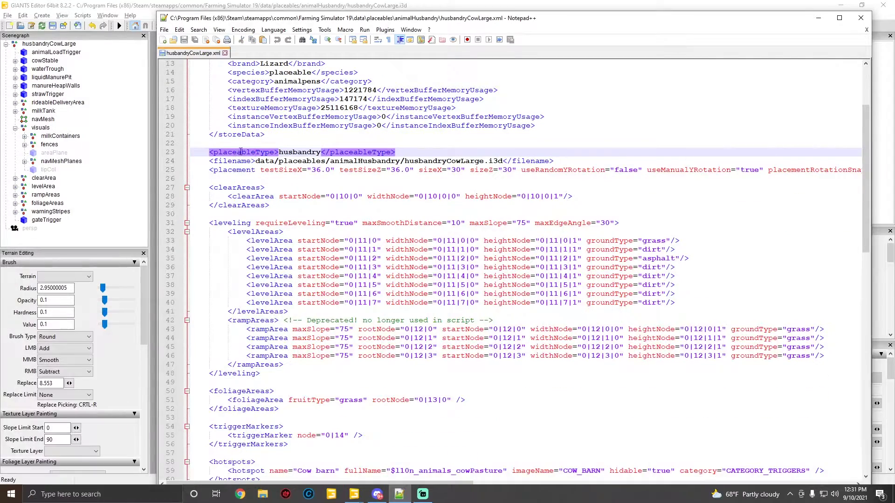
pyautogui.moveTo(396, 151); pyautogui.dragTo(214, 150)
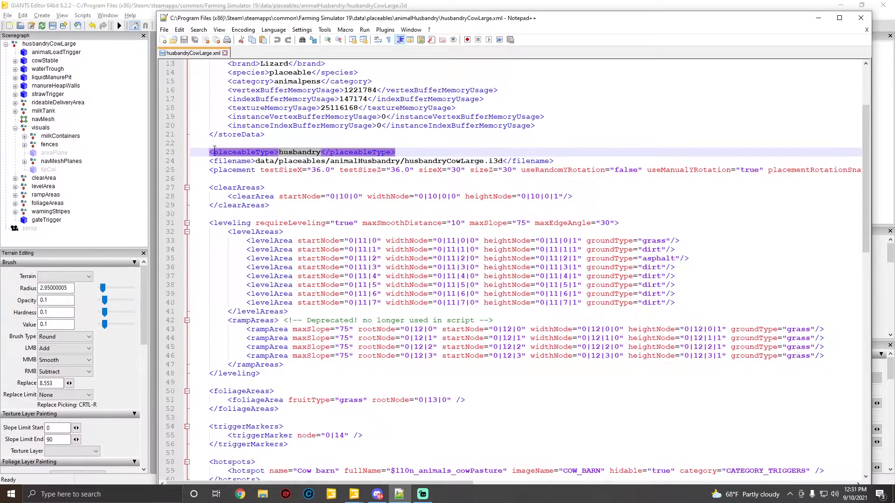
pyautogui.click(315, 154)
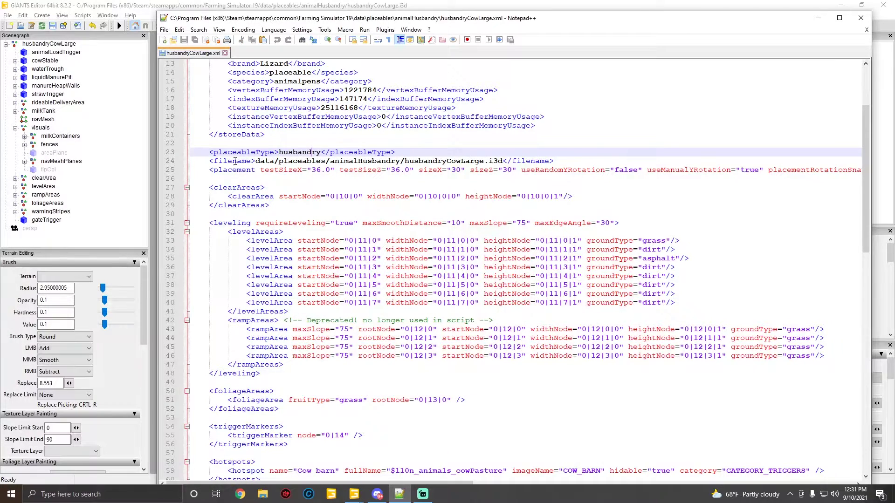
# - Examine the i3d filename entry and the placement line below it, highlighting the placement attributes
pyautogui.click(235, 161)
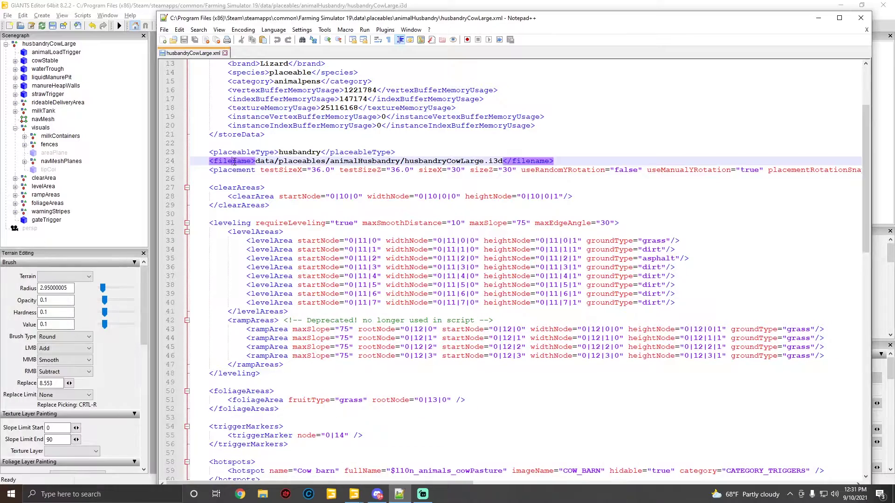
pyautogui.moveTo(504, 161); pyautogui.dragTo(853, 169)
pyautogui.click(369, 171)
pyautogui.moveTo(430, 483); pyautogui.dragTo(394, 480)
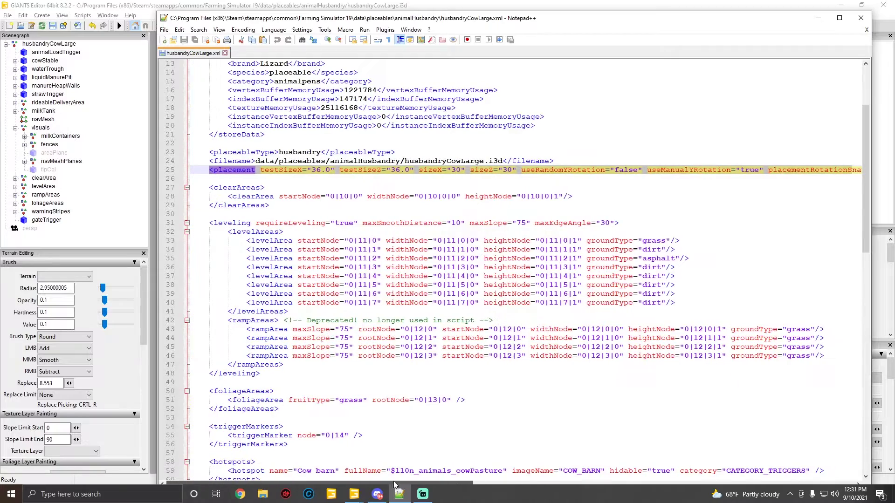
# - Examine the clearAreas block, highlighting it together with the leveling block
pyautogui.click(238, 188)
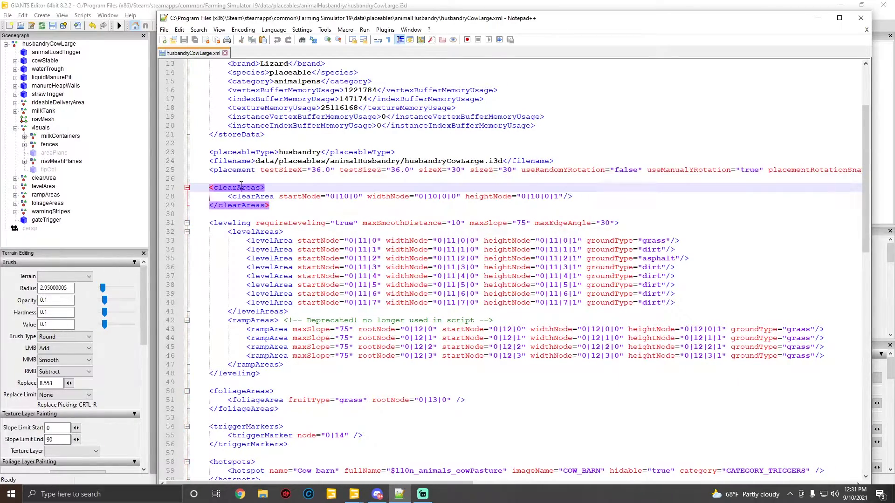
pyautogui.scroll(-2, 240, 187)
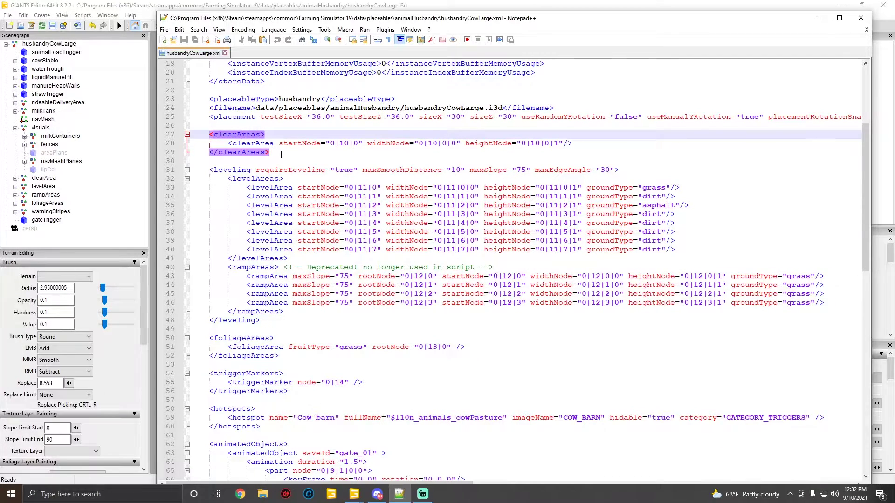
pyautogui.moveTo(259, 323); pyautogui.dragTo(191, 126)
pyautogui.scroll(-1, 219, 178)
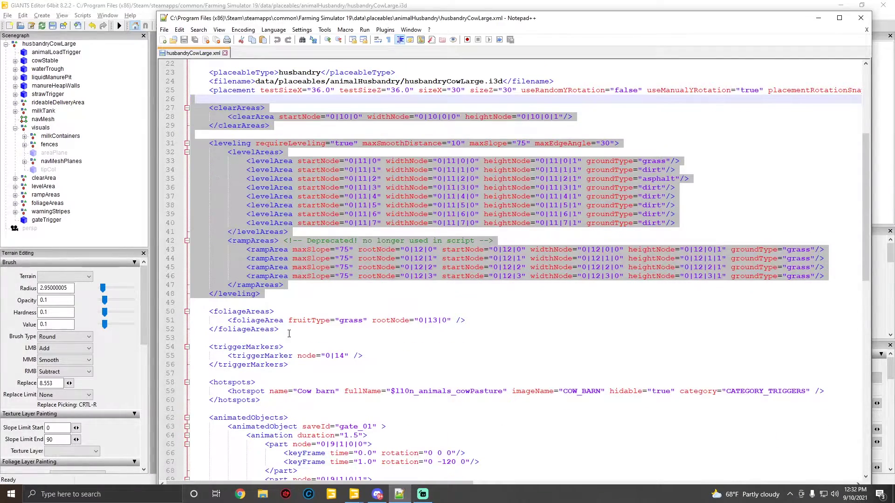
# - Try deleting the clearAreas, leveling and foliageAreas blocks together, and undo the deletion
pyautogui.moveTo(284, 330); pyautogui.dragTo(165, 114)
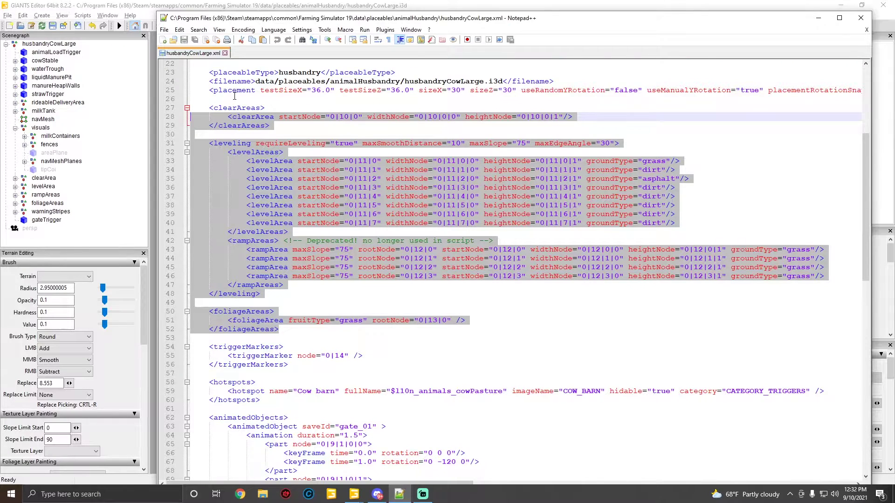
pyautogui.moveTo(279, 329); pyautogui.dragTo(182, 109)
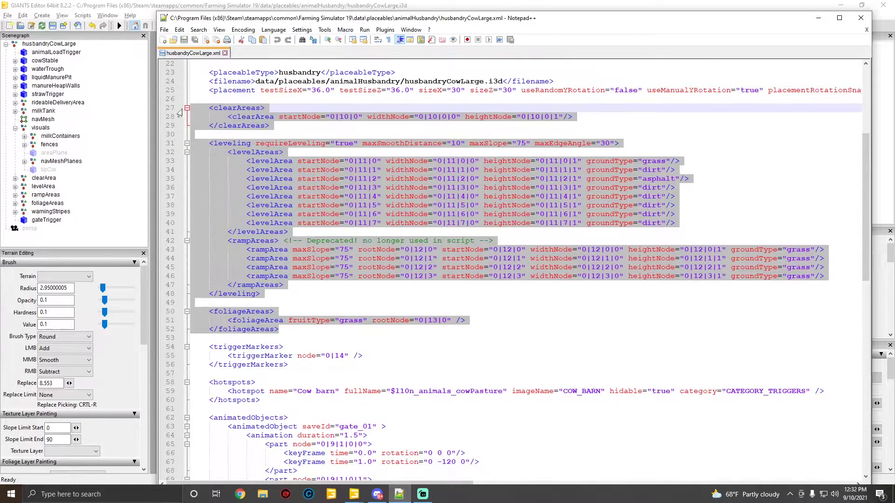
pyautogui.press('Delete')
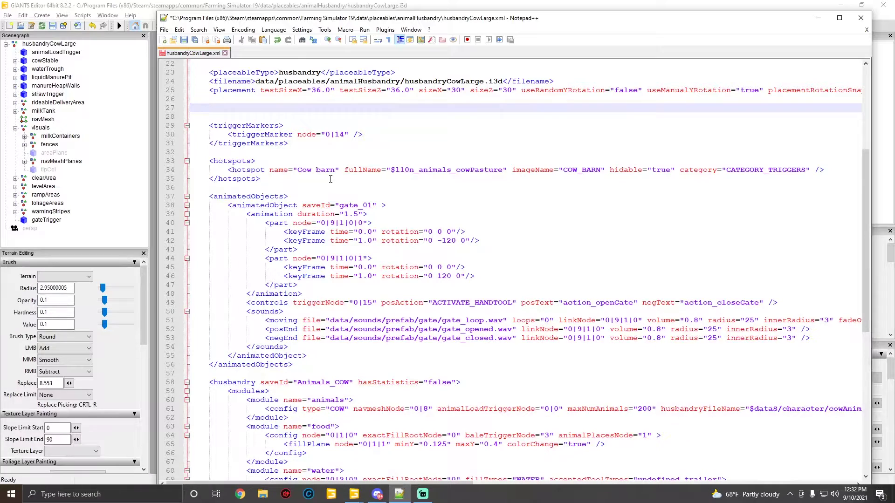
pyautogui.hotkey('ctrl', 'z')
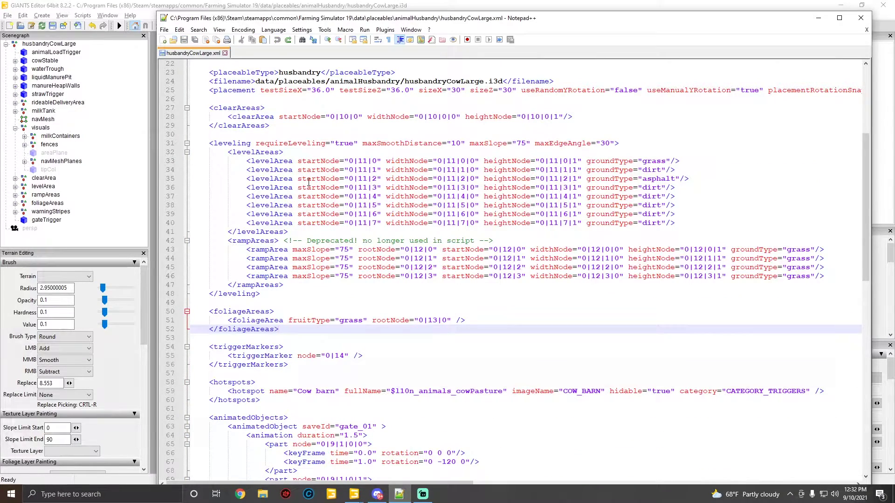
# - Examine the clearArea line's node attributes, highlighting the startNode index value
pyautogui.moveTo(402, 23); pyautogui.dragTo(409, 20)
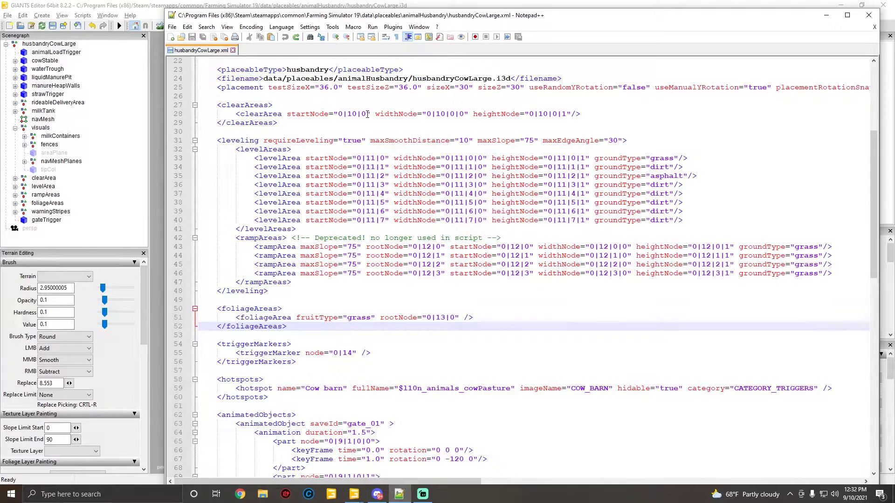
pyautogui.click(341, 113)
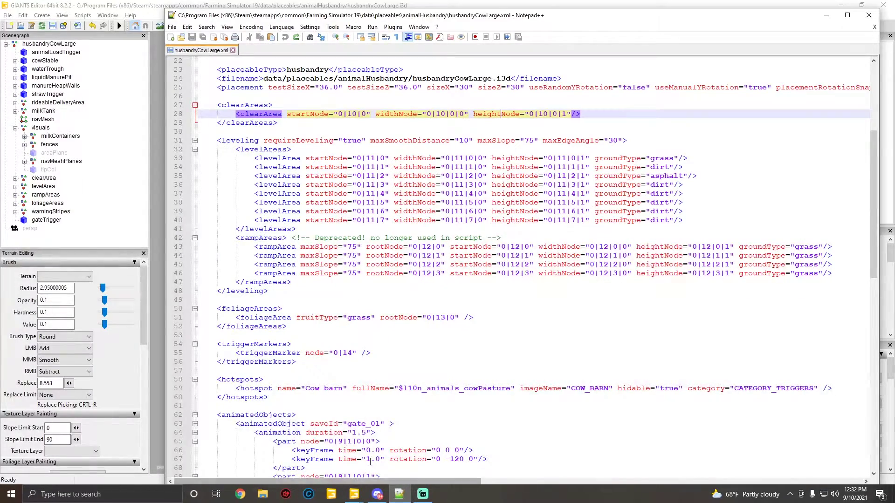
pyautogui.scroll(-7, 373, 449)
pyautogui.scroll(10, 376, 445)
pyautogui.scroll(-4, 376, 445)
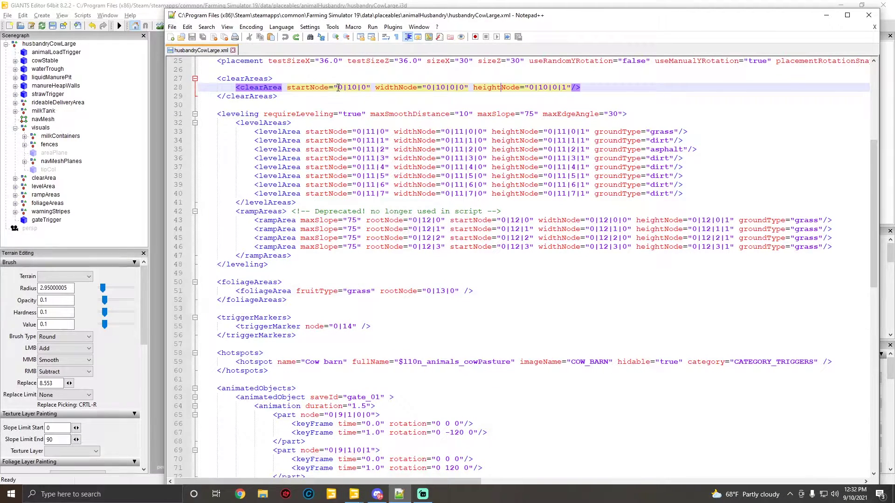
pyautogui.moveTo(337, 88); pyautogui.dragTo(368, 87)
# - In GIANTS Editor, expand the clearArea group and compare its start node's index path with the XML startNode value
pyautogui.click(40, 179)
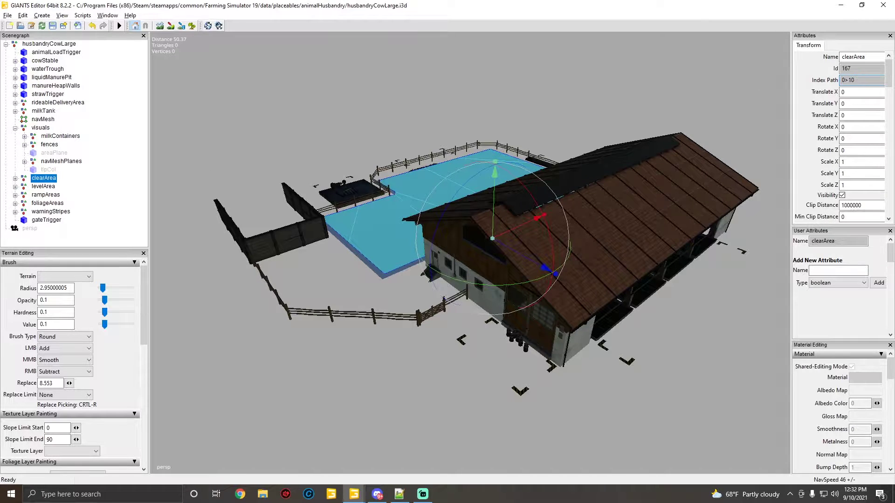
pyautogui.click(16, 178)
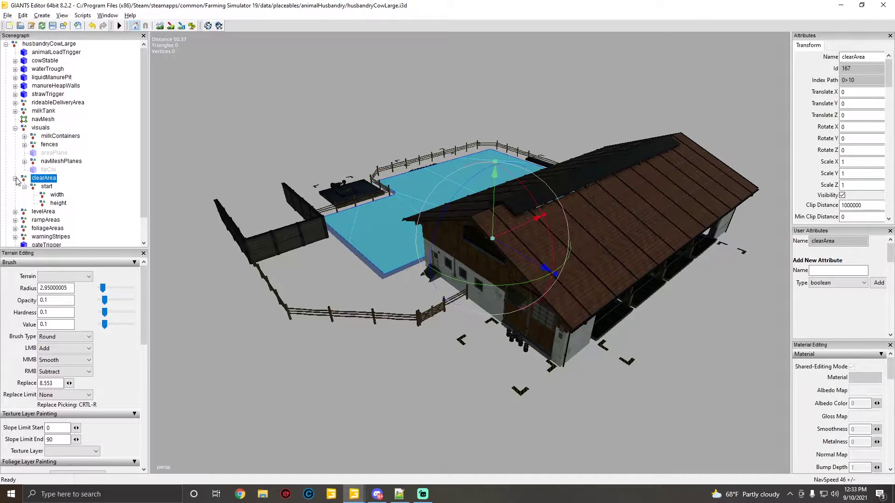
pyautogui.click(399, 494)
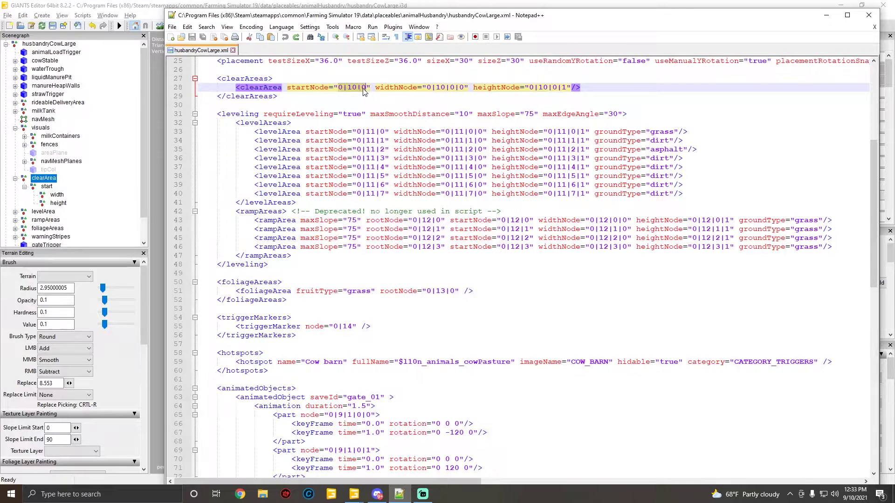
pyautogui.click(47, 187)
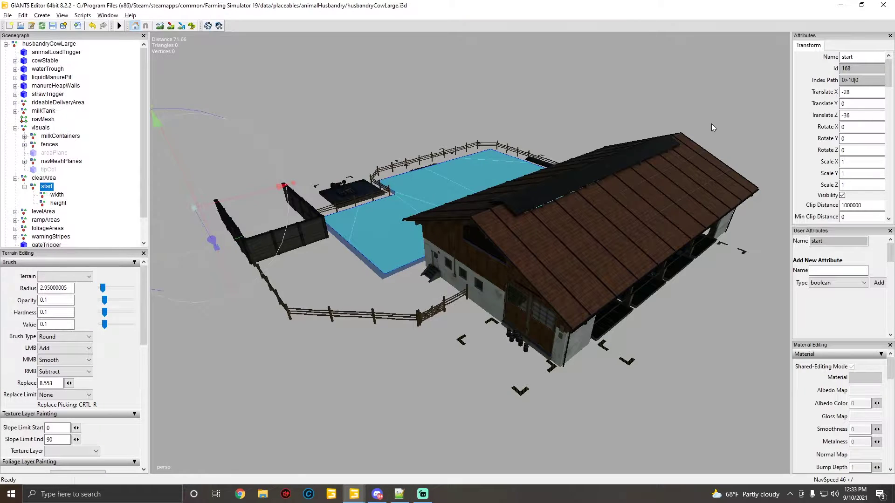
pyautogui.moveTo(867, 80); pyautogui.dragTo(835, 87)
# - Highlight the clearArea widthNode value in Notepad++ and compare it with the width node's index path in GIANTS Editor
pyautogui.click(400, 494)
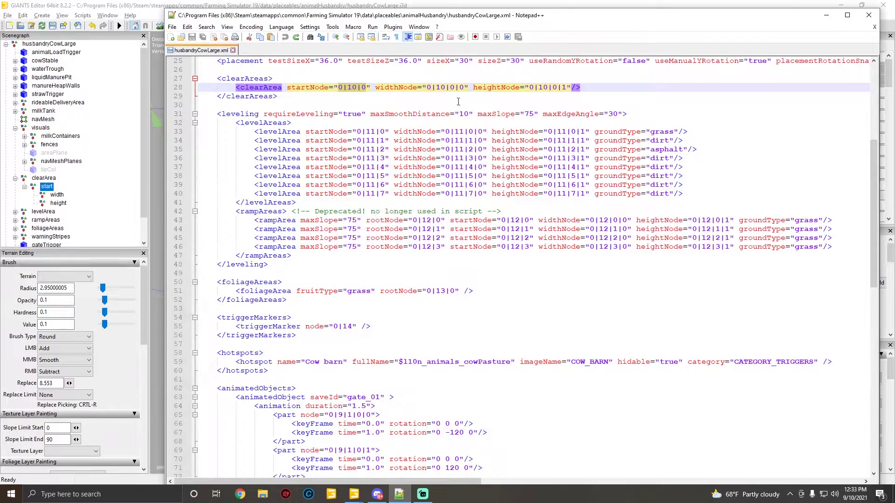
pyautogui.moveTo(465, 85); pyautogui.dragTo(424, 89)
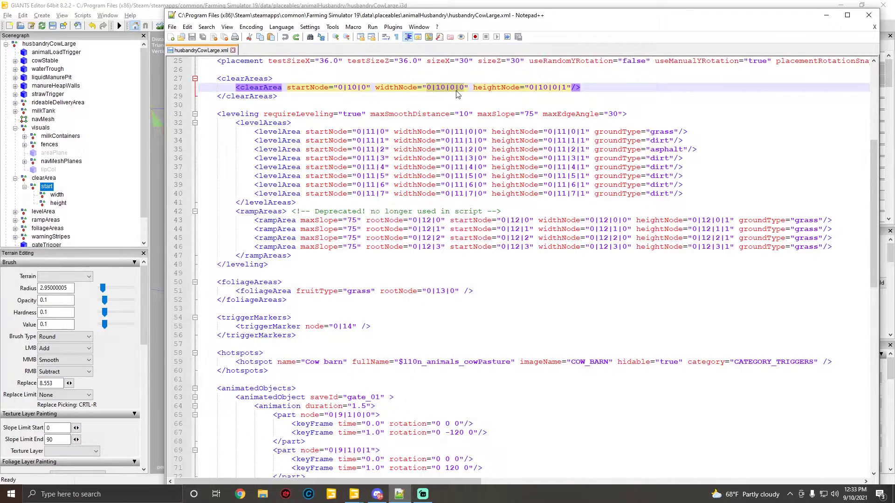
pyautogui.click(42, 192)
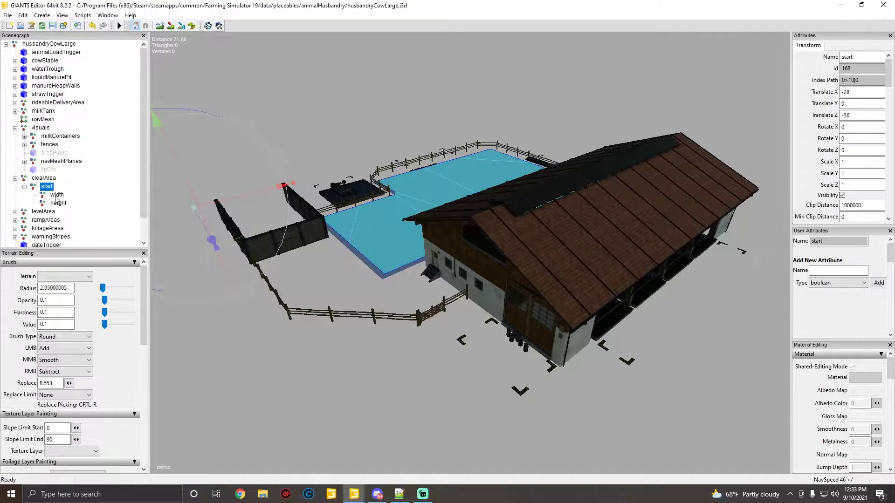
pyautogui.click(56, 197)
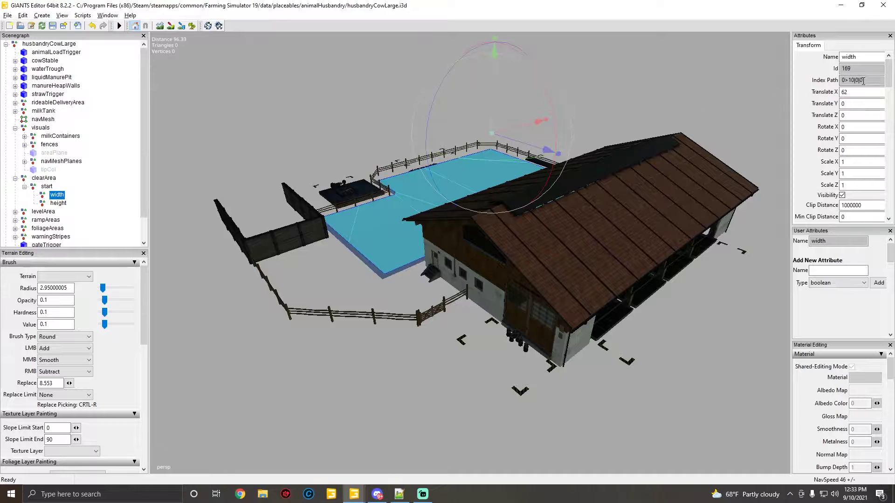
pyautogui.moveTo(867, 80); pyautogui.dragTo(827, 88)
# - Return to the XML in Notepad++ and relate the clearArea startNode index to the scenegraph node order
pyautogui.click(398, 498)
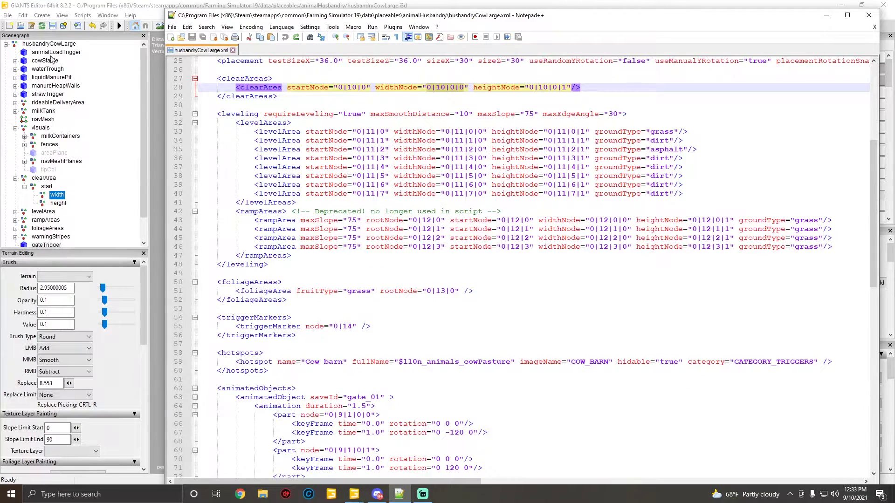
pyautogui.scroll(-1, 64, 65)
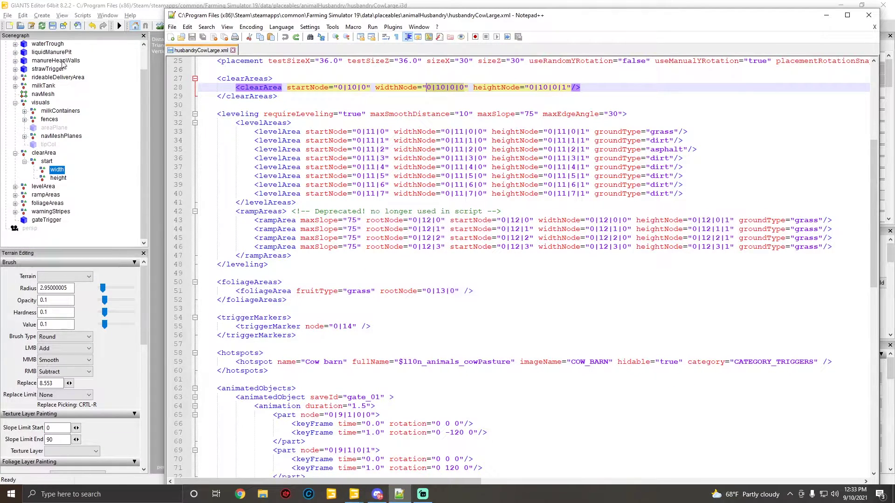
pyautogui.scroll(1, 64, 66)
pyautogui.click(360, 87)
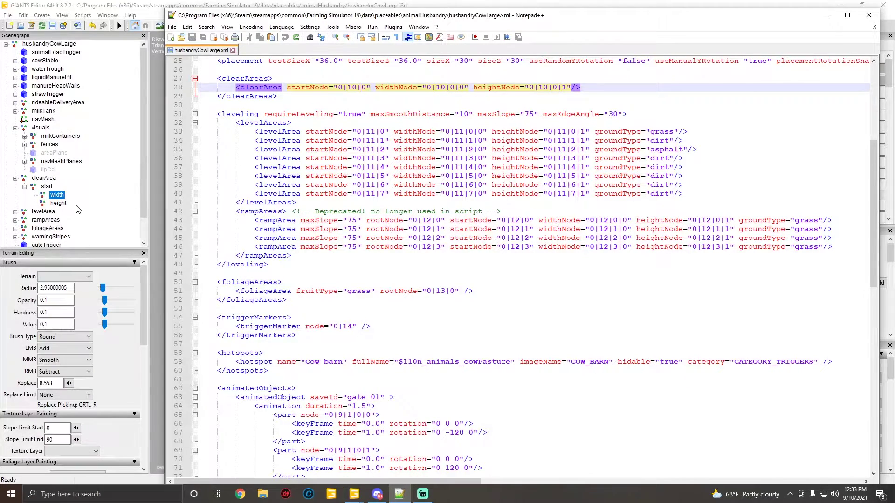
# - Examine the leveling block, highlighting its levelAreas and rampAreas entries
pyautogui.moveTo(273, 264); pyautogui.dragTo(202, 108)
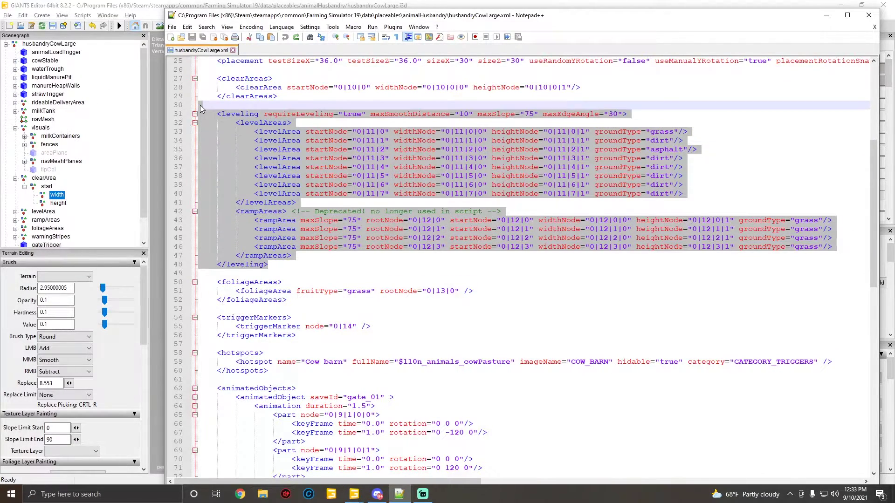
pyautogui.click(263, 247)
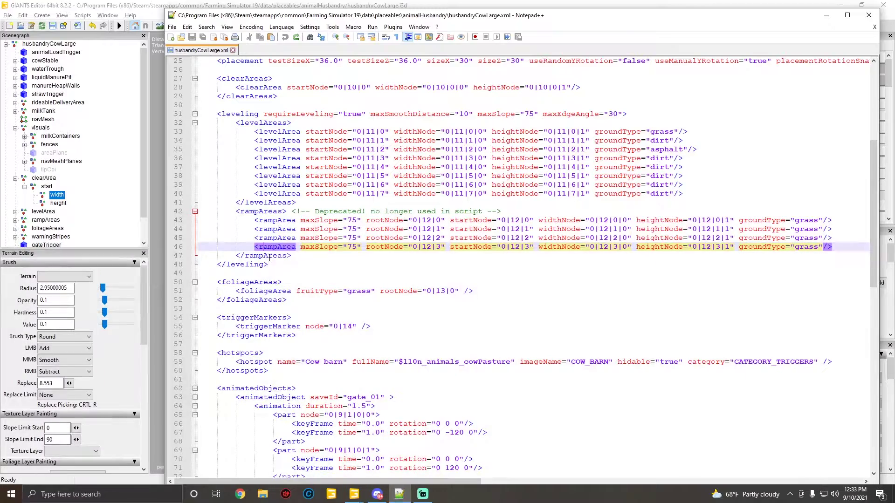
pyautogui.click(283, 268)
# - Examine the foliageAreas block, highlighting the start of its foliageArea entry
pyautogui.scroll(-4, 293, 270)
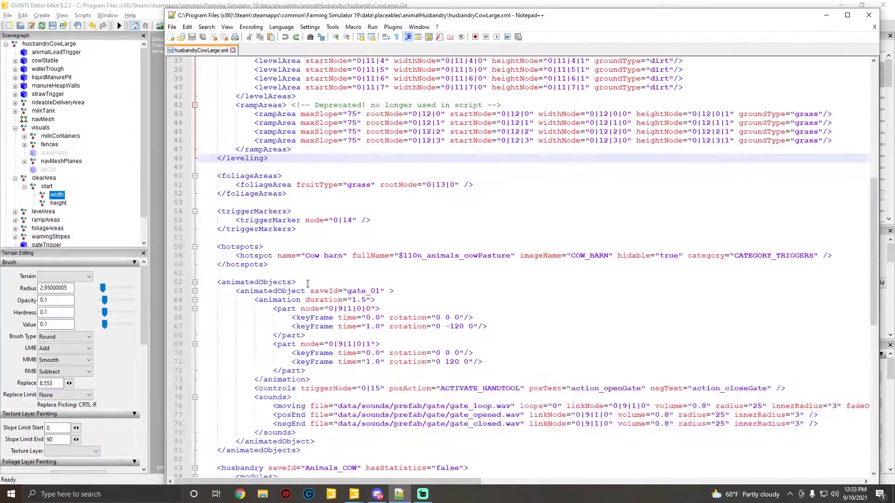
pyautogui.click(301, 166)
pyautogui.moveTo(294, 183); pyautogui.dragTo(295, 176)
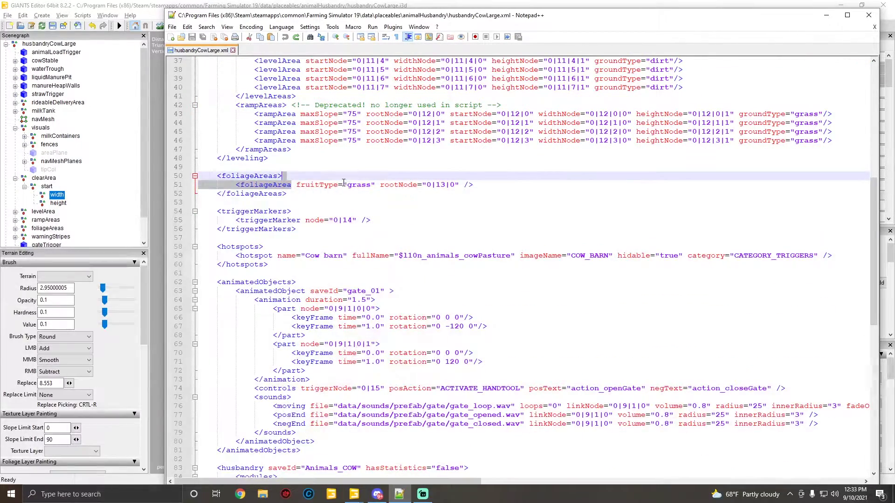
# - Compare the triggerMarker node value 0|14 in the XML with the warningStripes index path in GIANTS Editor, then return to Notepad++
pyautogui.click(334, 191)
pyautogui.scroll(-2, 321, 189)
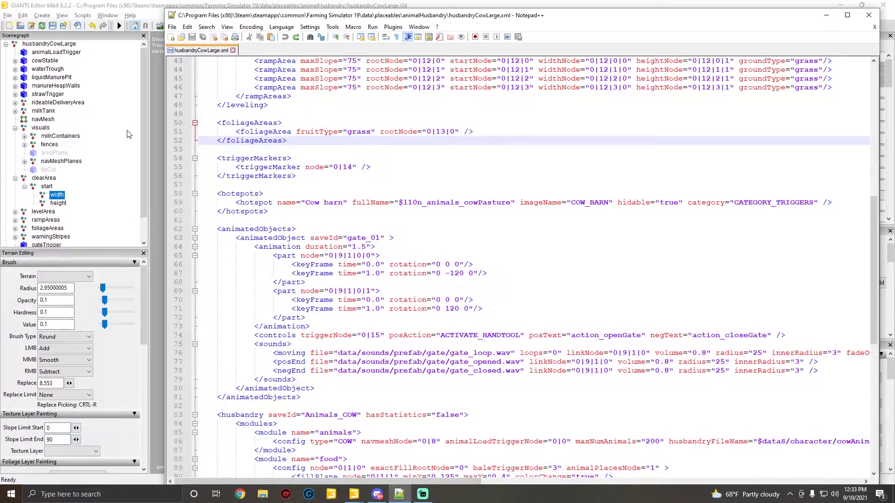
pyautogui.click(47, 245)
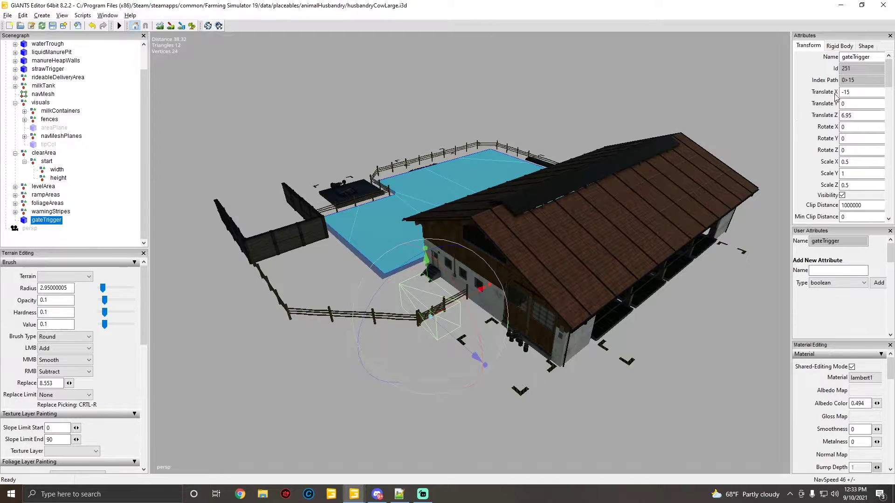
pyautogui.click(60, 213)
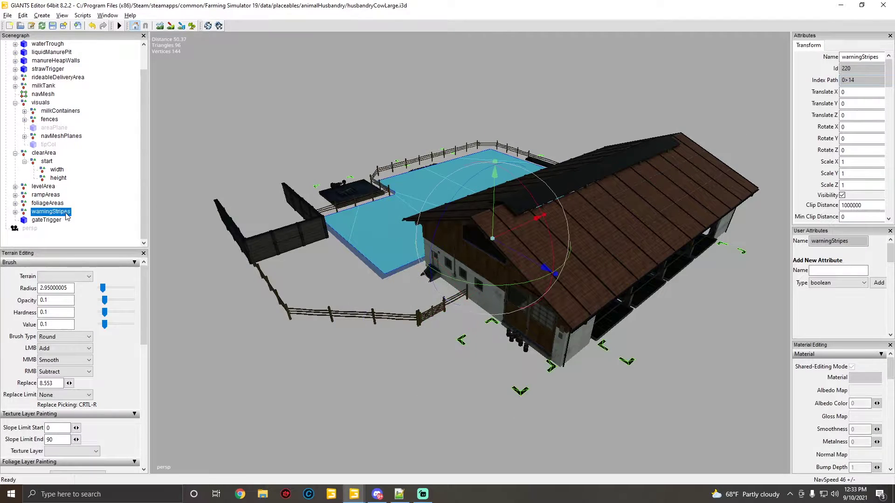
pyautogui.moveTo(857, 81); pyautogui.dragTo(831, 81)
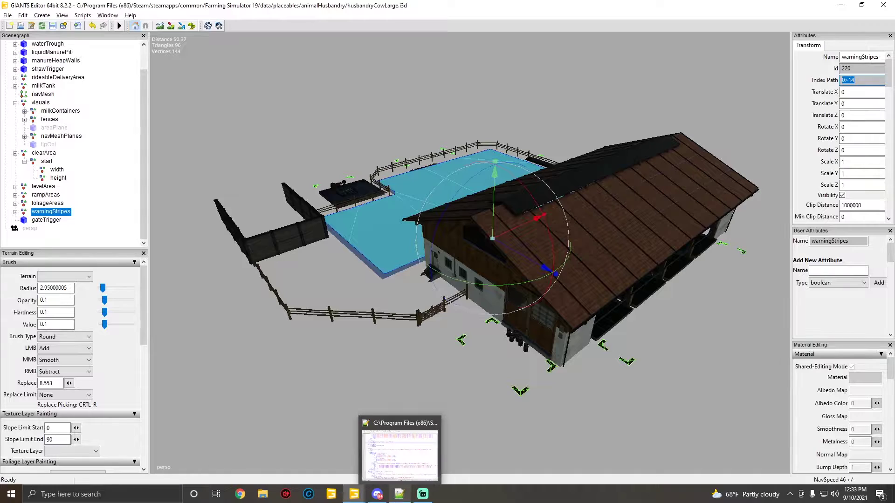
pyautogui.click(402, 495)
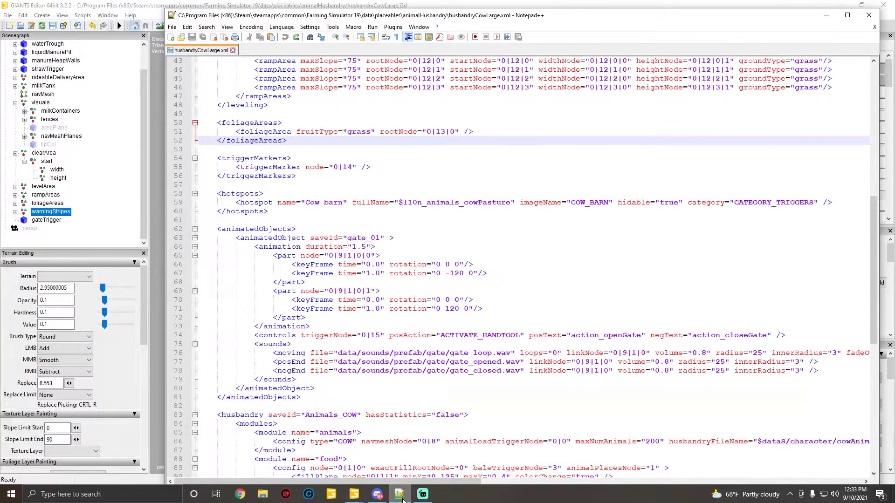
pyautogui.click(402, 497)
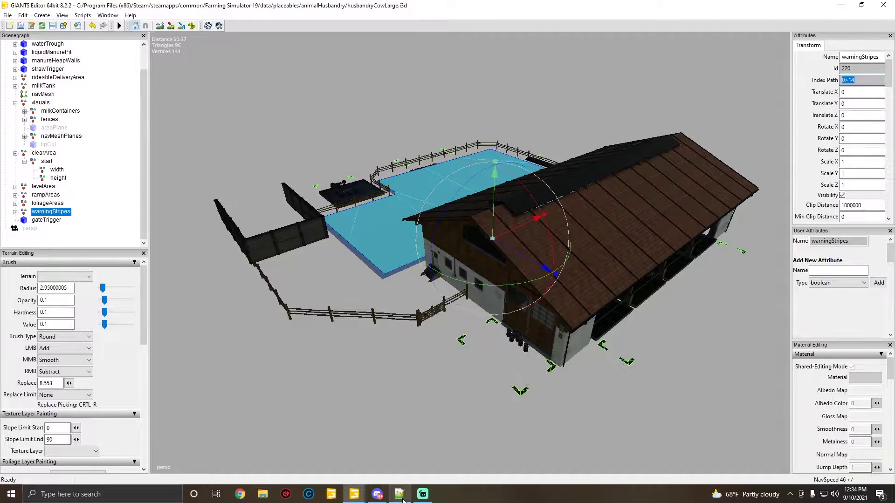
pyautogui.click(402, 498)
# - Examine the hotspots block, highlighting it and reviewing the Cow barn hotspot's name, image, hidable and category attributes
pyautogui.scroll(-2, 375, 304)
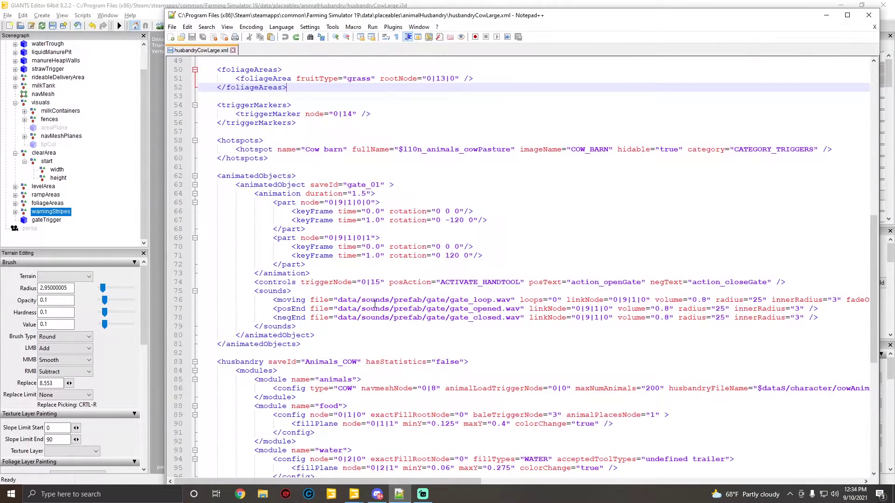
pyautogui.click(319, 153)
pyautogui.moveTo(282, 161); pyautogui.dragTo(198, 141)
pyautogui.click(338, 149)
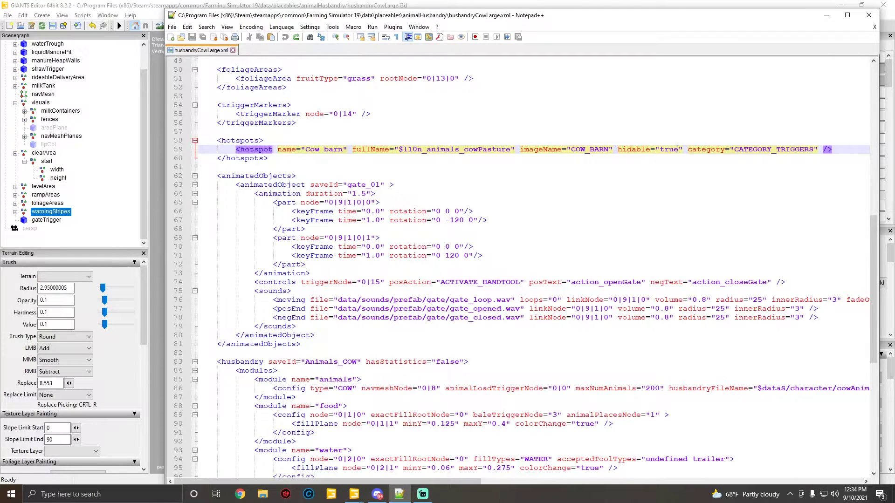
pyautogui.scroll(-3, 297, 189)
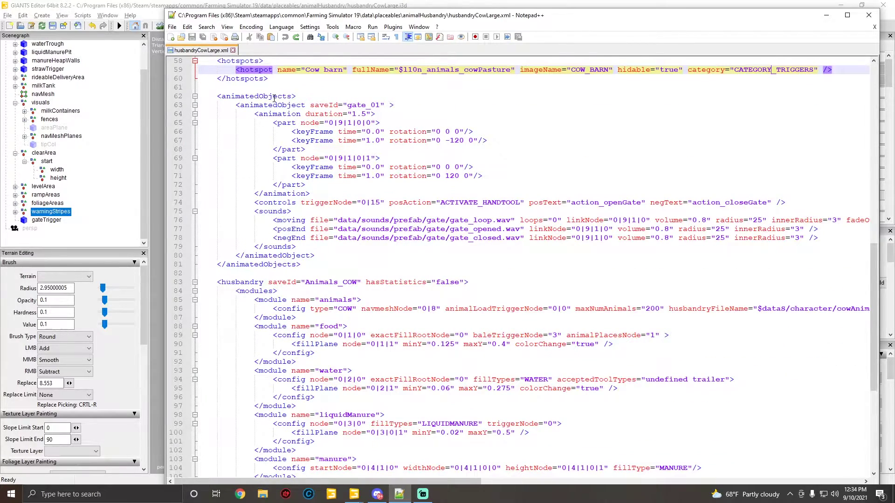
# - Examine the animatedObjects block and highlight the whole gate_01 animatedObject entry
pyautogui.click(274, 97)
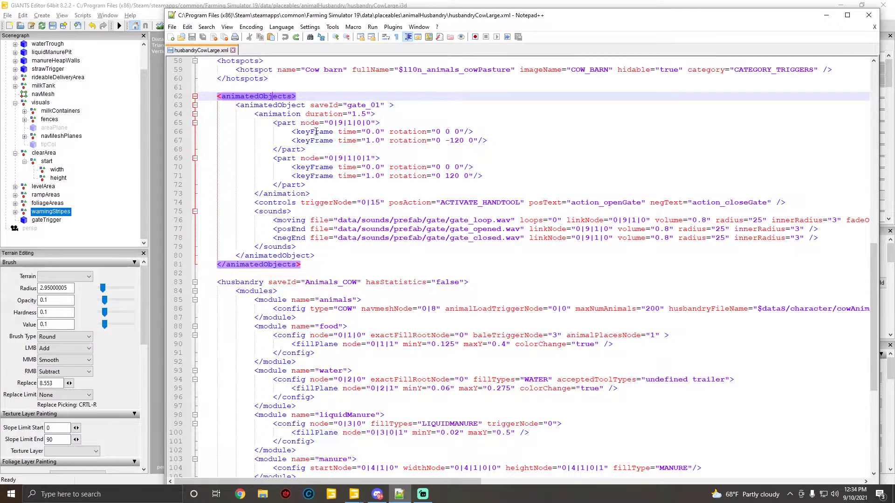
pyautogui.click(288, 105)
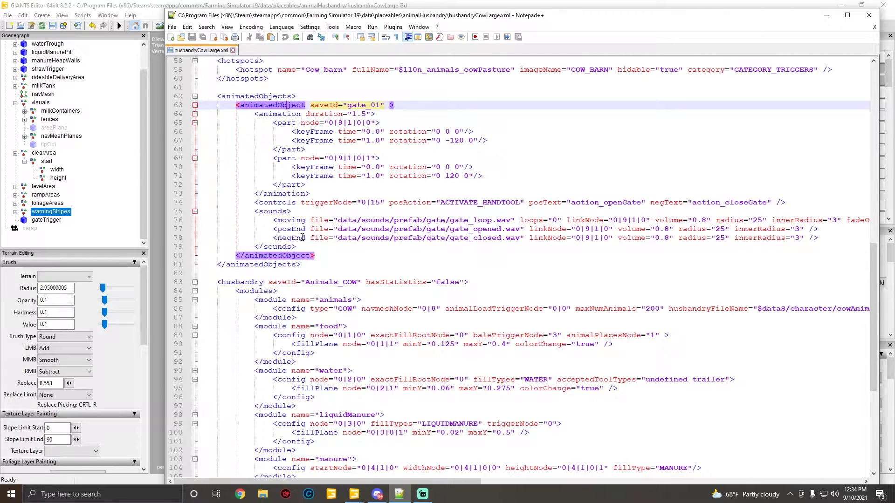
pyautogui.moveTo(315, 256); pyautogui.dragTo(195, 105)
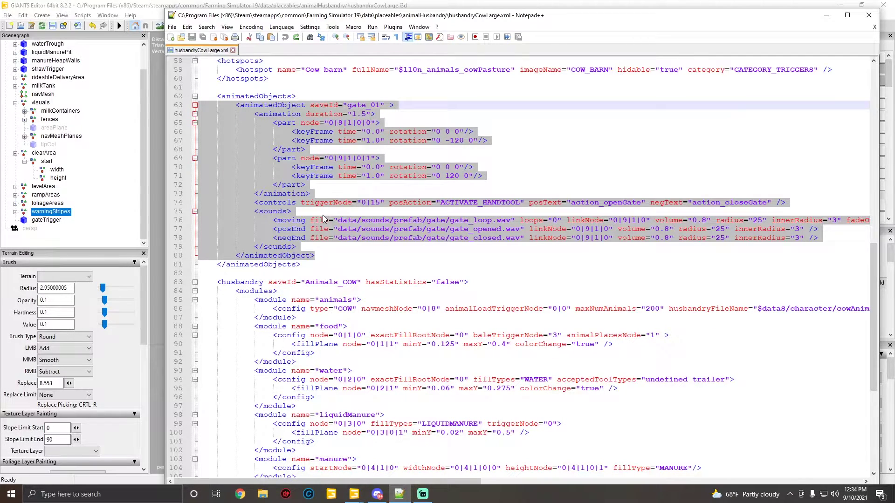
# - Highlight the gate controls' triggerNode value 0|15, compare it with gateTrigger's index path in GIANTS Editor, and return to Notepad++
pyautogui.click(380, 202)
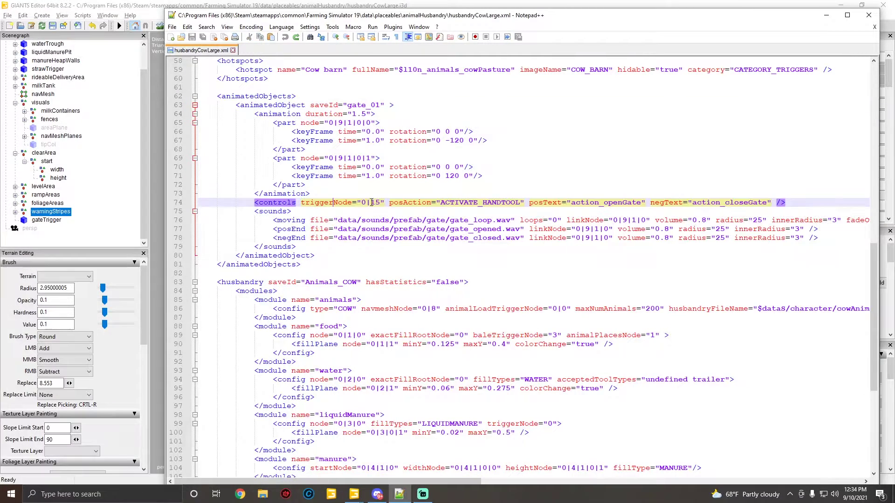
pyautogui.moveTo(381, 202); pyautogui.dragTo(361, 202)
pyautogui.click(46, 220)
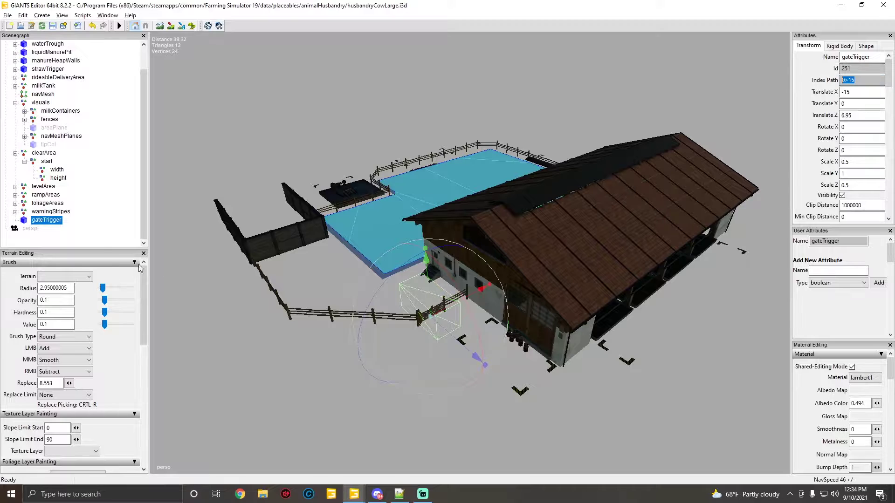
pyautogui.click(400, 495)
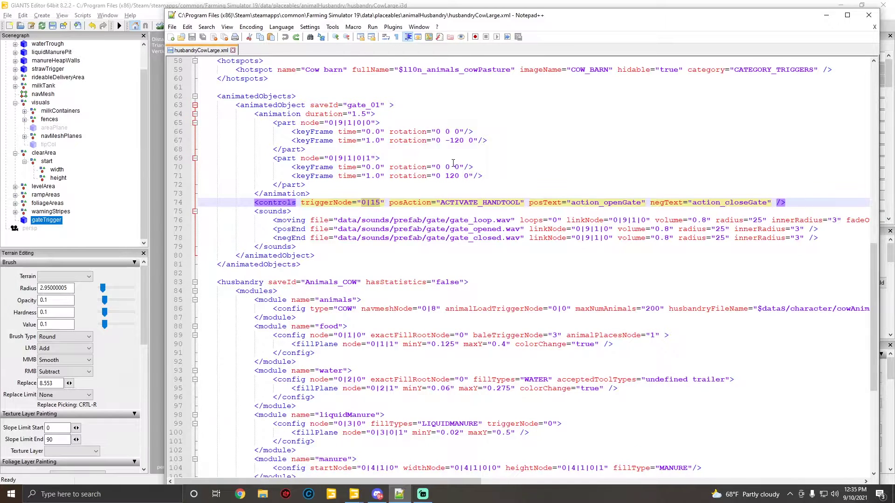
# - Highlight the first gate part's node value 0|9|1|0|0 and trace it in GIANTS Editor by expanding fences and fenceGateOpenable
pyautogui.moveTo(371, 123); pyautogui.dragTo(329, 124)
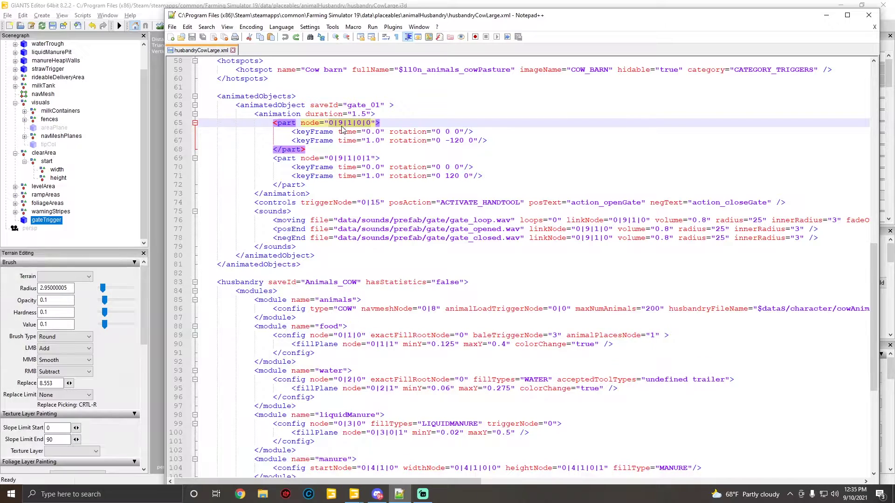
pyautogui.click(51, 204)
pyautogui.click(47, 187)
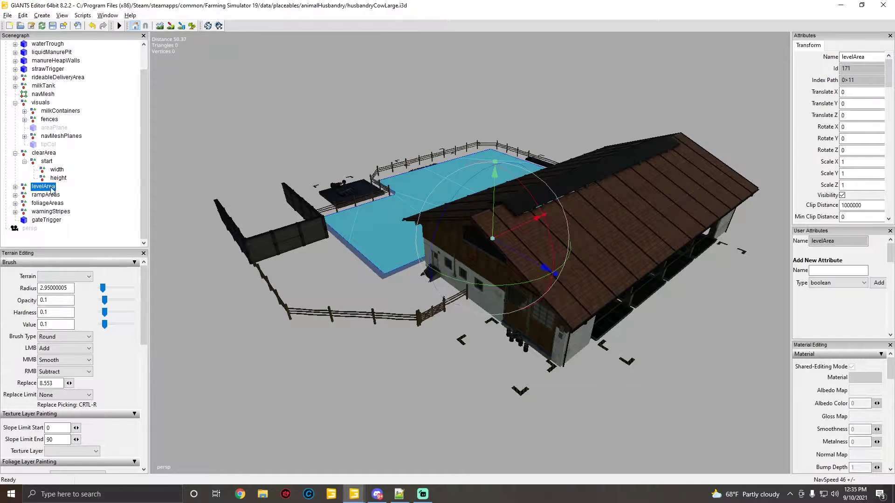
pyautogui.click(49, 136)
pyautogui.click(50, 120)
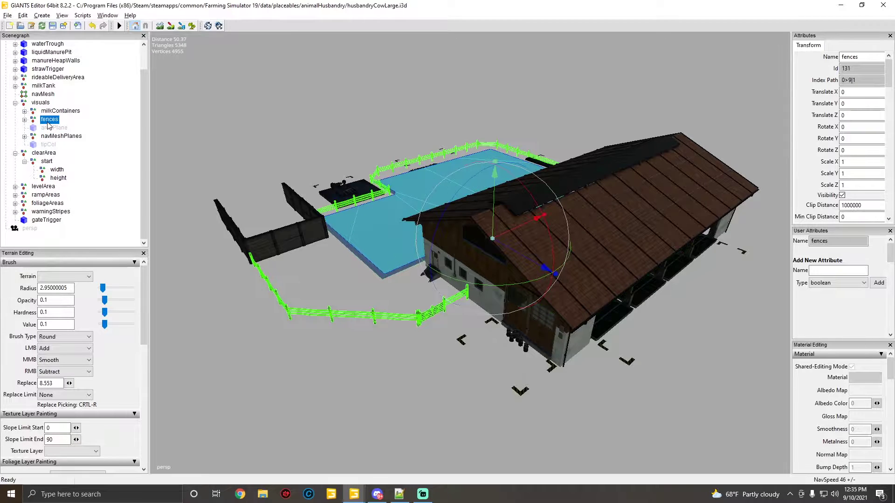
pyautogui.click(24, 120)
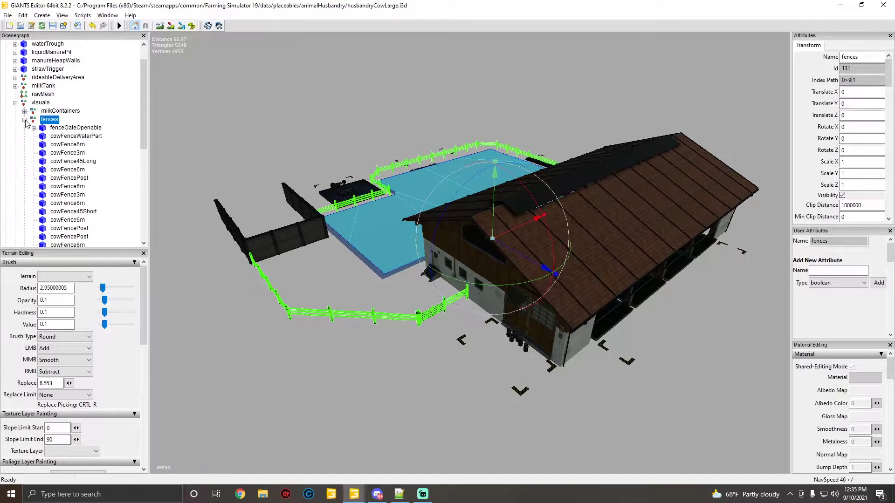
pyautogui.click(82, 129)
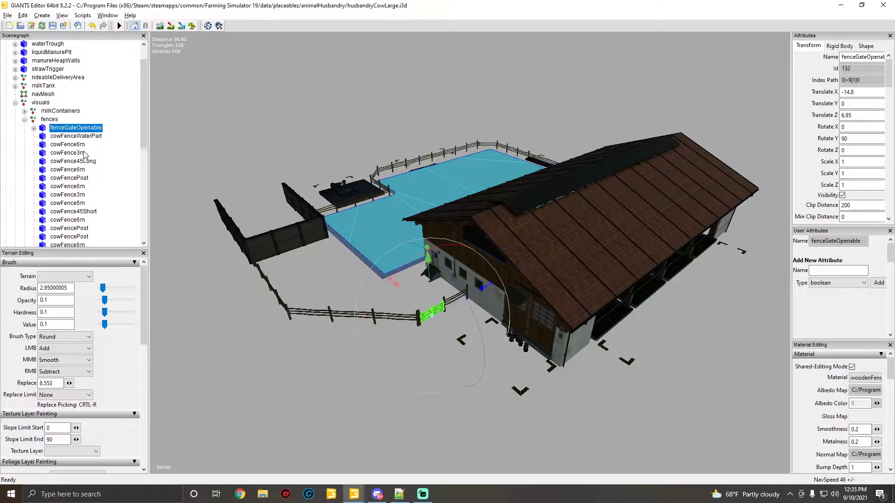
pyautogui.click(34, 128)
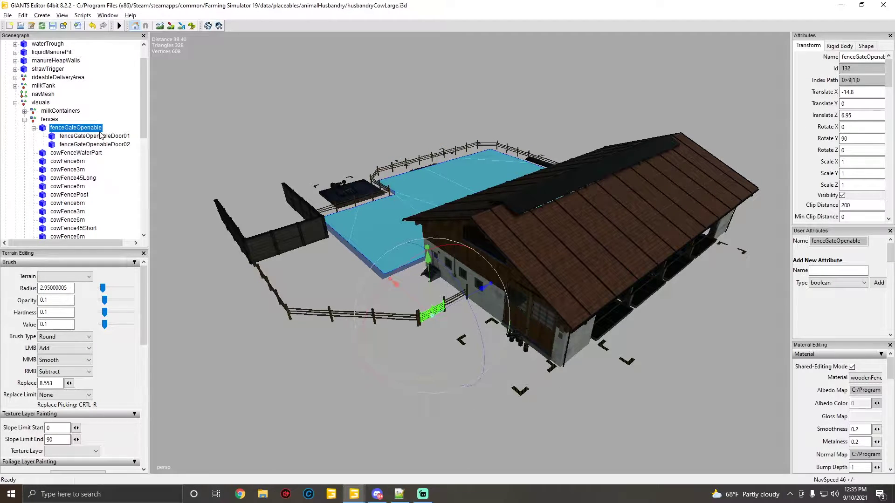
# - Retrace the gate part's index order through visuals, milkContainers and fences in the scenegraph
pyautogui.click(49, 119)
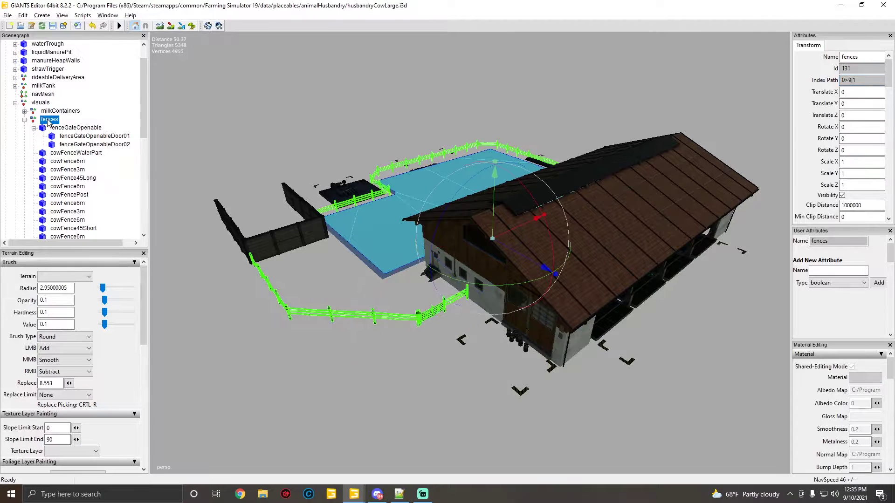
pyautogui.click(56, 129)
pyautogui.click(52, 112)
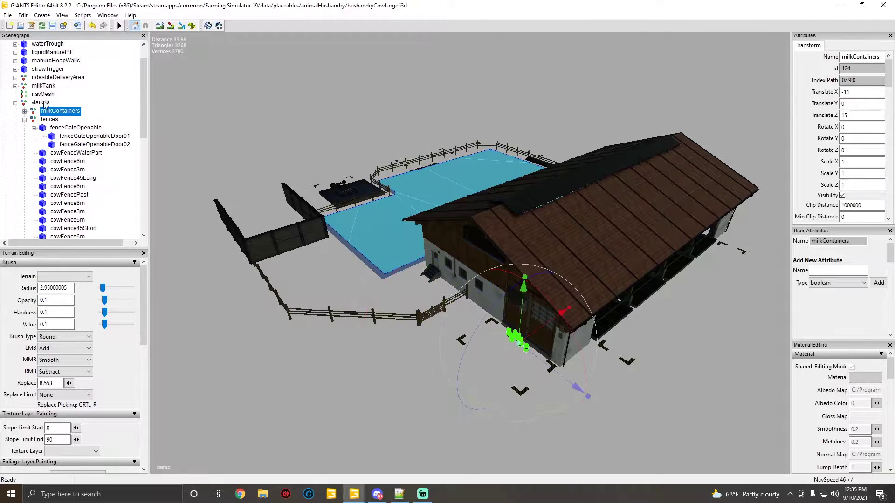
pyautogui.click(45, 106)
pyautogui.click(49, 121)
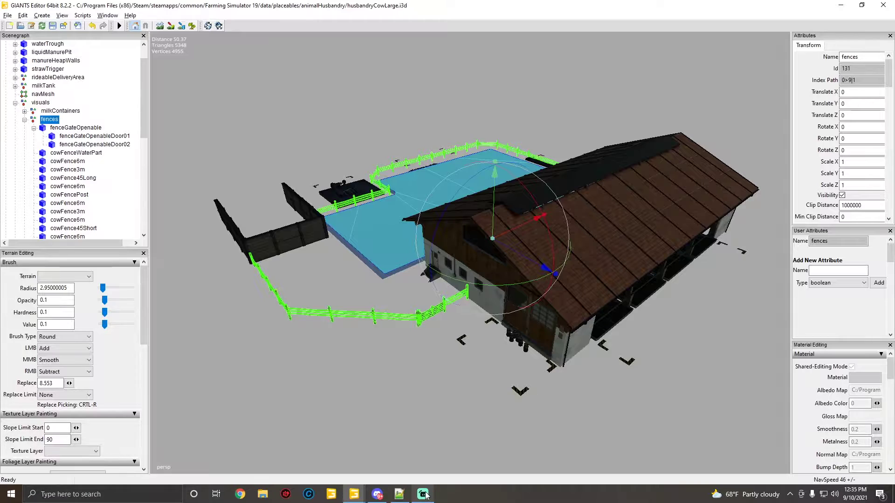
# - Return to Notepad++ and highlight the full gate_01 animatedObject block, followed by only its opening line
pyautogui.click(399, 494)
pyautogui.moveTo(322, 266); pyautogui.dragTo(204, 108)
pyautogui.click(300, 204)
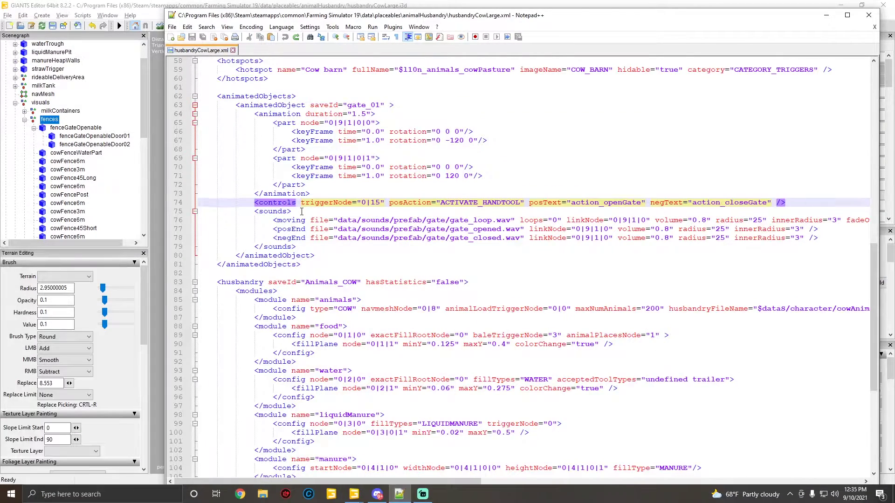
pyautogui.click(319, 257)
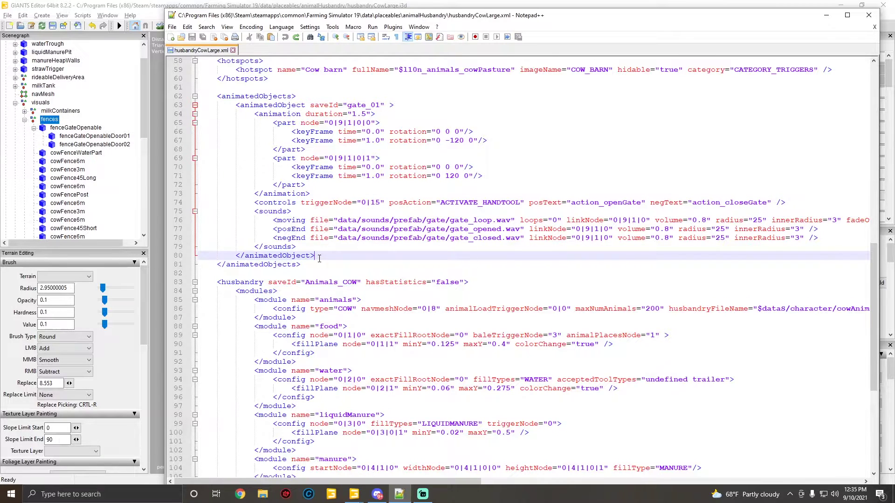
pyautogui.moveTo(314, 255); pyautogui.dragTo(193, 109)
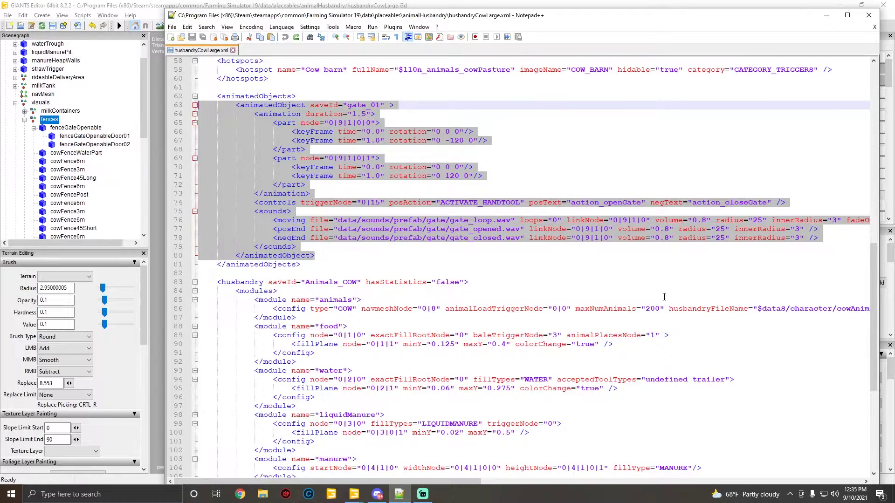
pyautogui.click(401, 103)
pyautogui.click(199, 106)
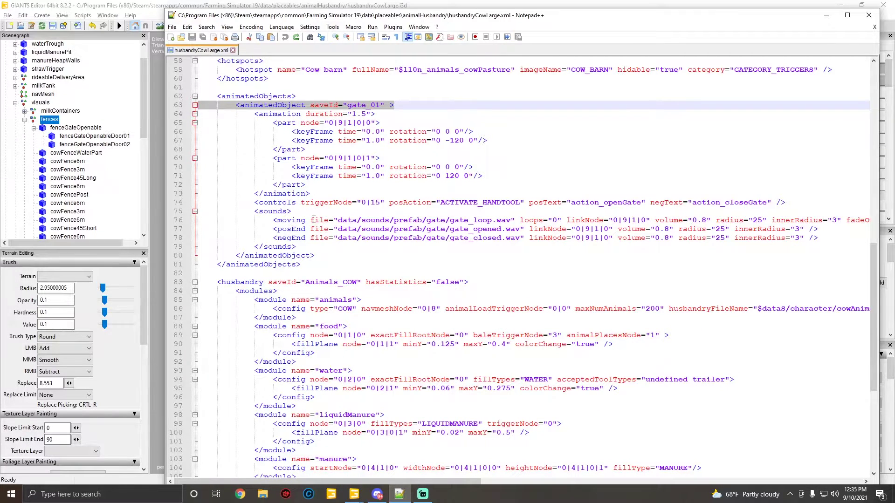
# - Collapse the visuals group in the GIANTS Editor scenegraph and return to the husbandry section of the XML in Notepad++
pyautogui.scroll(-3, 314, 220)
pyautogui.scroll(-1, 314, 220)
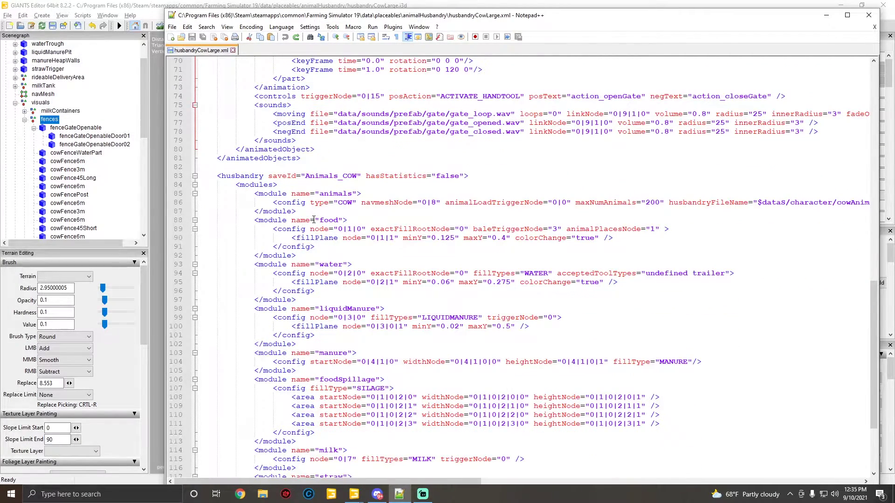
pyautogui.click(15, 105)
pyautogui.click(399, 494)
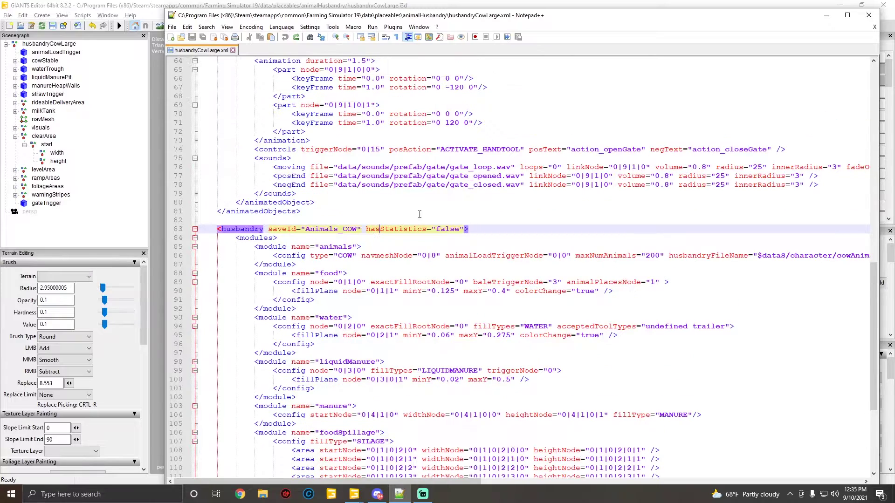
# - Examine the gate's moving, posEnd and negEnd sound entries and highlight the whole sounds block
pyautogui.scroll(2, 527, 184)
pyautogui.moveTo(525, 185); pyautogui.dragTo(200, 168)
pyautogui.click(422, 176)
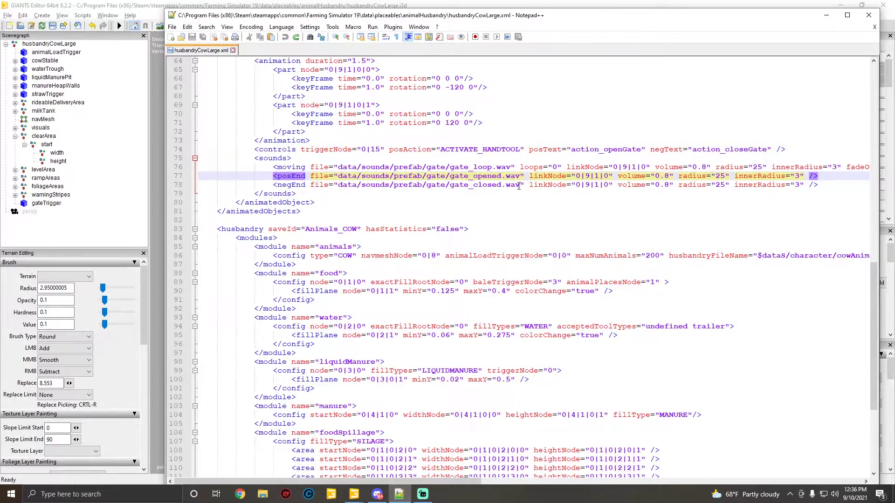
pyautogui.moveTo(296, 194); pyautogui.dragTo(188, 156)
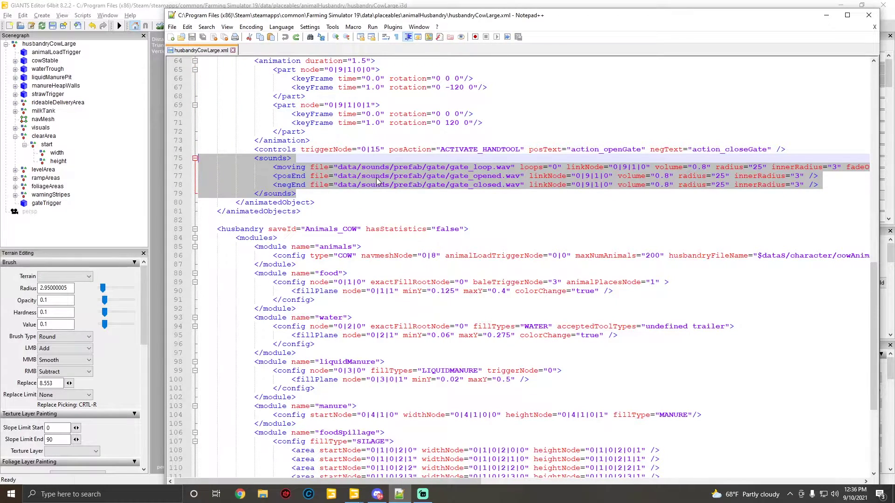
# - Locate the closing tag of the gate's animatedObject entry and move on to the husbandry modules
pyautogui.scroll(-2, 376, 181)
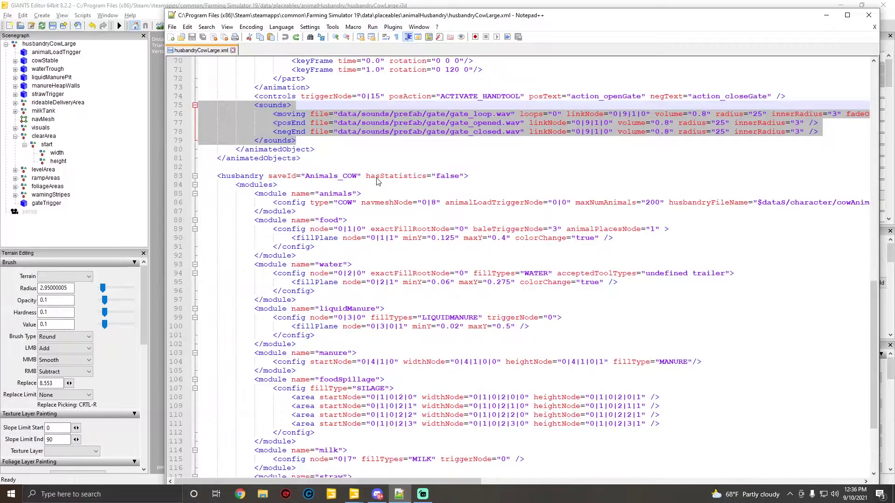
pyautogui.scroll(-3, 376, 181)
pyautogui.scroll(8, 318, 262)
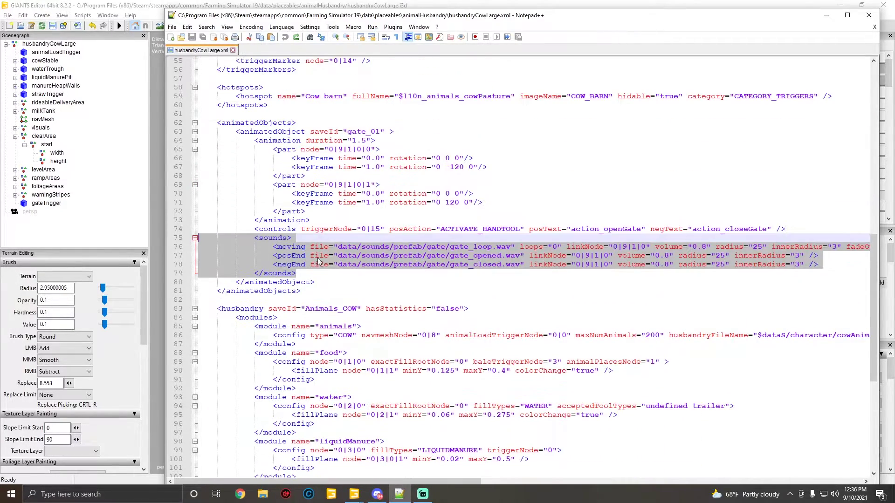
pyautogui.click(321, 282)
pyautogui.scroll(-4, 306, 287)
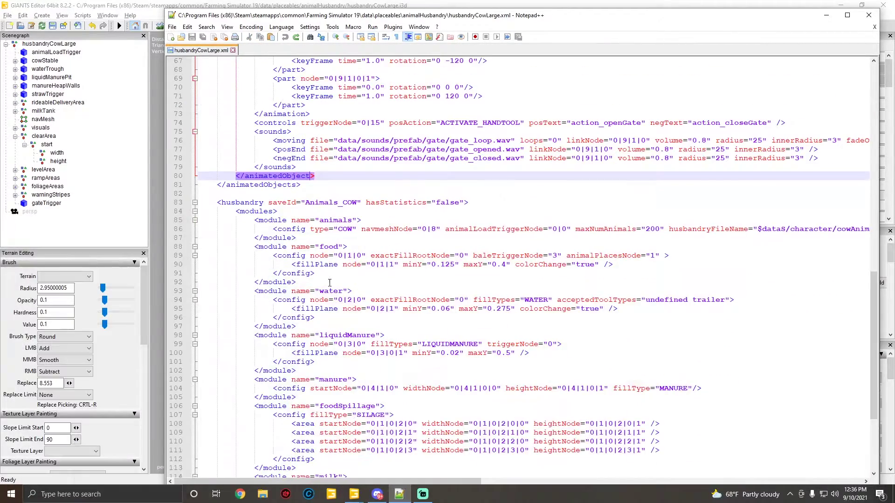
# - Locate the husbandry opening tag in the XML and highlight its hasStatistics value
pyautogui.scroll(-2, 329, 266)
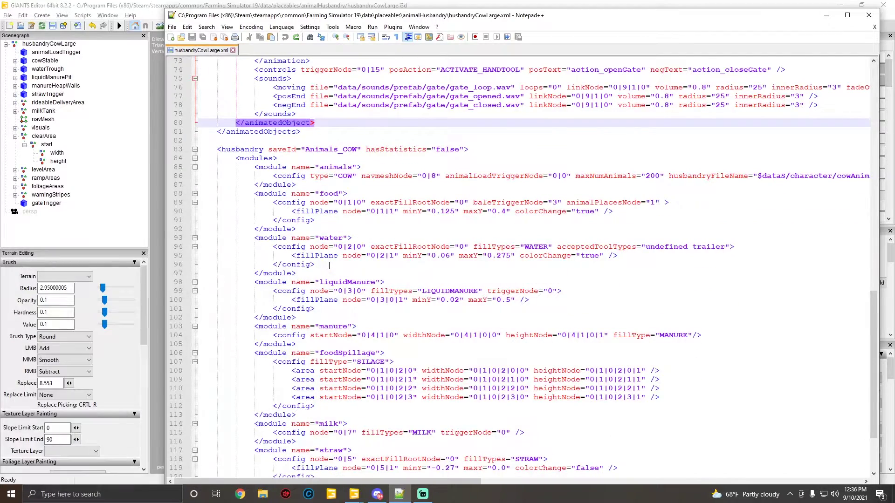
pyautogui.click(359, 148)
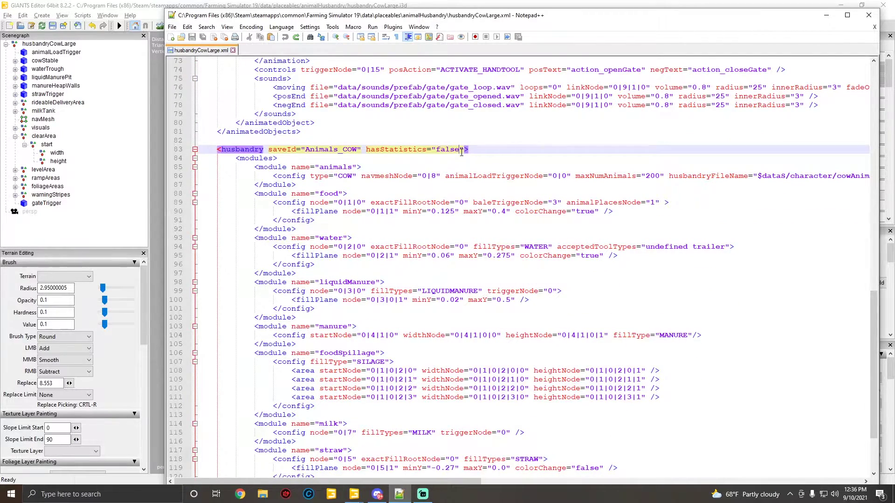
pyautogui.scroll(-2, 430, 180)
pyautogui.moveTo(459, 98); pyautogui.dragTo(436, 97)
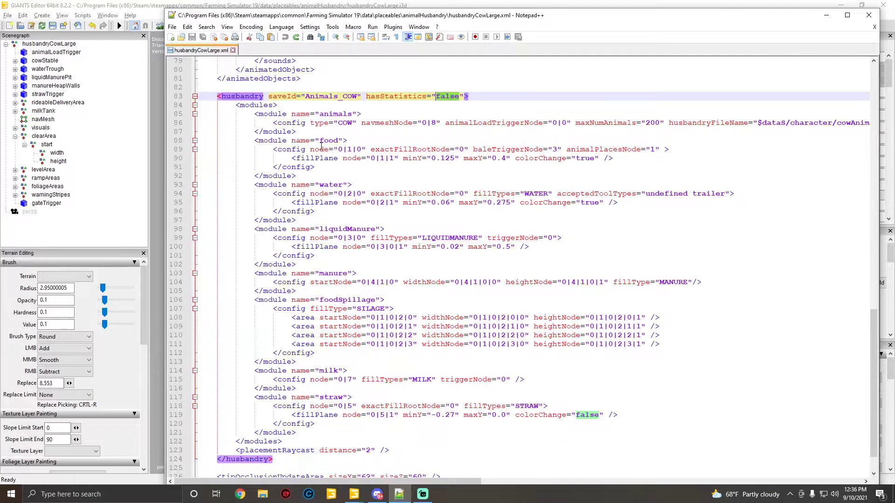
# - Highlight the animals module's navmeshNode index, match it to the navMesh node in GIANTS Editor, and return to Notepad++
pyautogui.moveTo(436, 123); pyautogui.dragTo(422, 123)
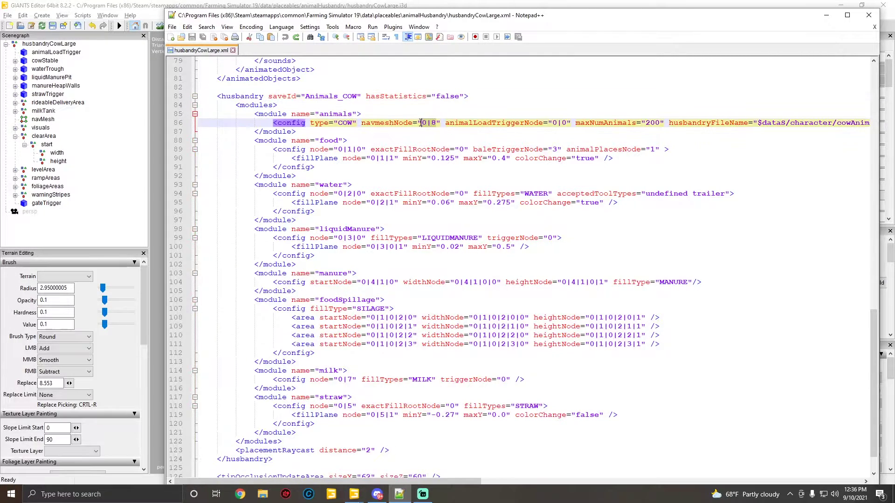
pyautogui.click(43, 119)
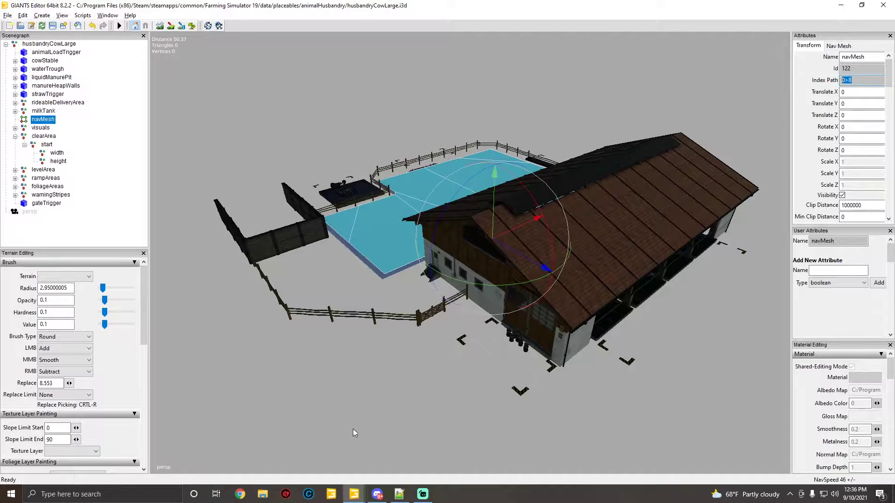
pyautogui.click(399, 495)
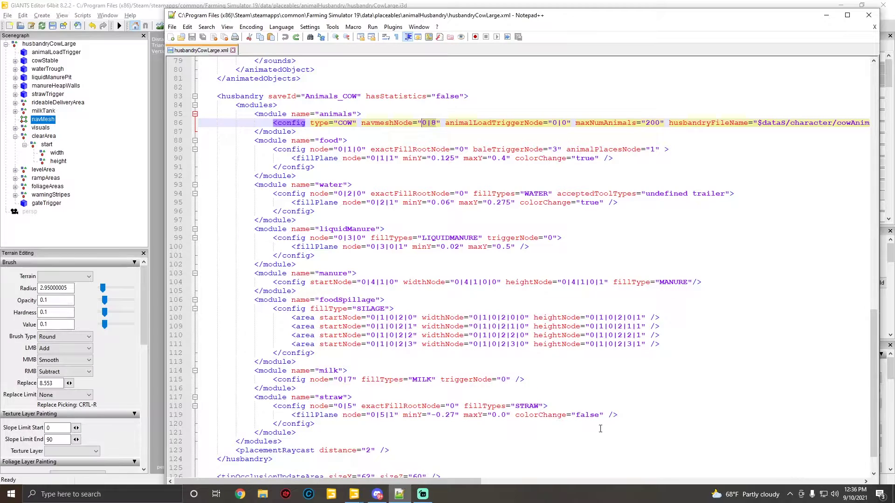
# - Highlight the husbandryFileName path in the animals module's config line
pyautogui.moveTo(459, 482); pyautogui.dragTo(592, 486)
pyautogui.moveTo(652, 122); pyautogui.dragTo(558, 115)
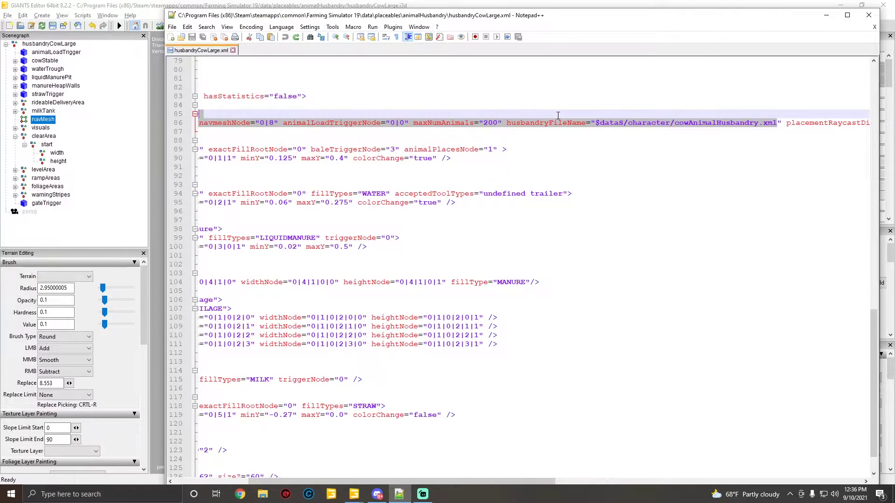
pyautogui.click(640, 126)
pyautogui.moveTo(778, 123); pyautogui.dragTo(598, 124)
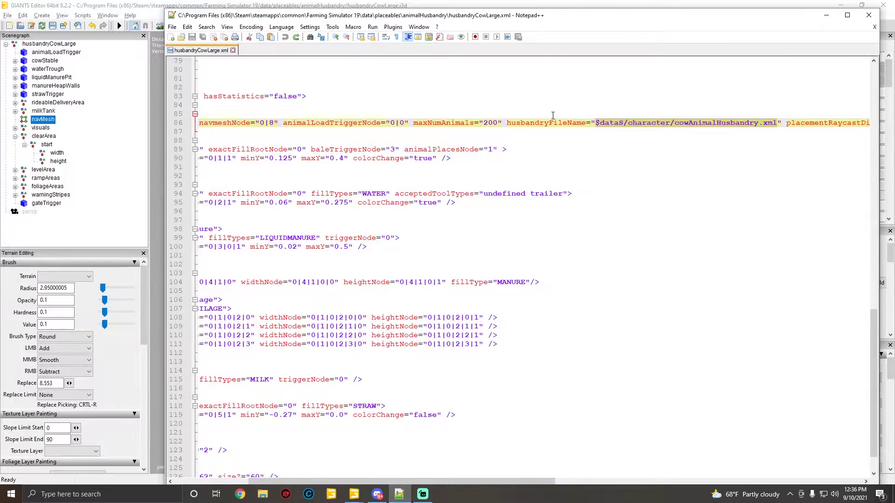
pyautogui.click(624, 123)
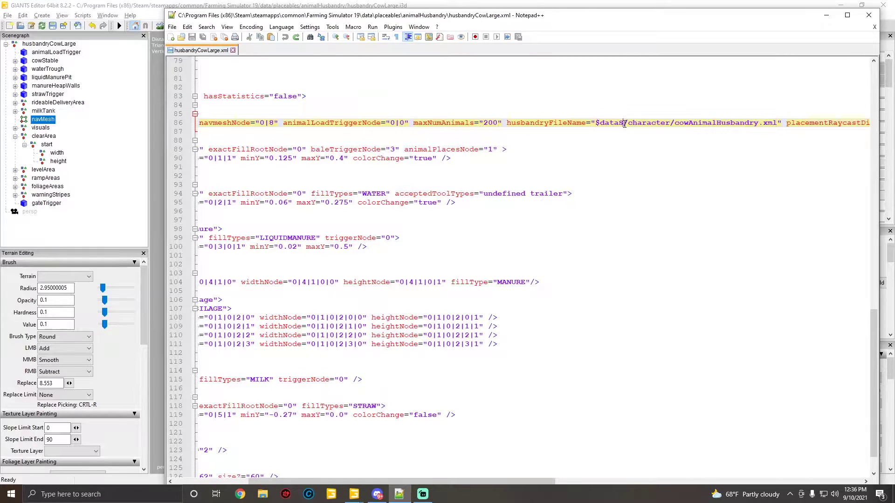
# - Try replacing $dataS with .. in the husbandryFileName path, highlight cowAnimalHusbandry.xml, and undo the edit
pyautogui.moveTo(623, 123); pyautogui.dragTo(596, 124)
pyautogui.write('..')
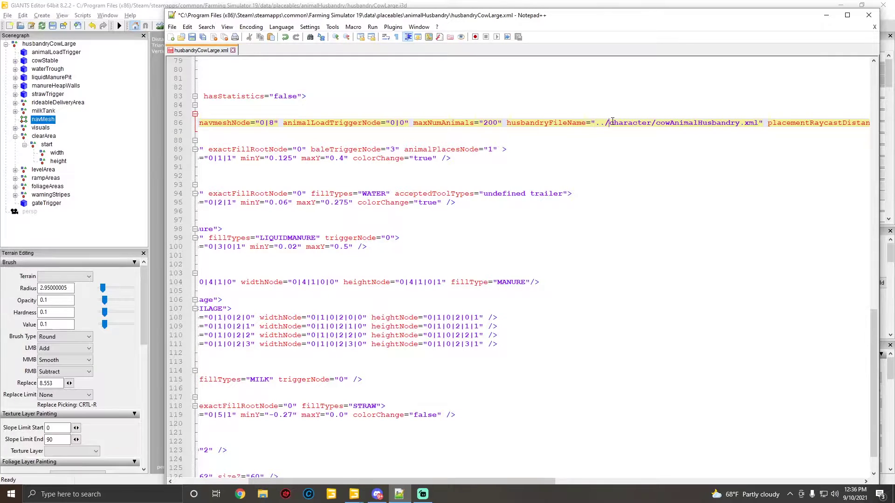
pyautogui.press('Right')
pyautogui.press('Right')
pyautogui.moveTo(757, 124); pyautogui.dragTo(658, 127)
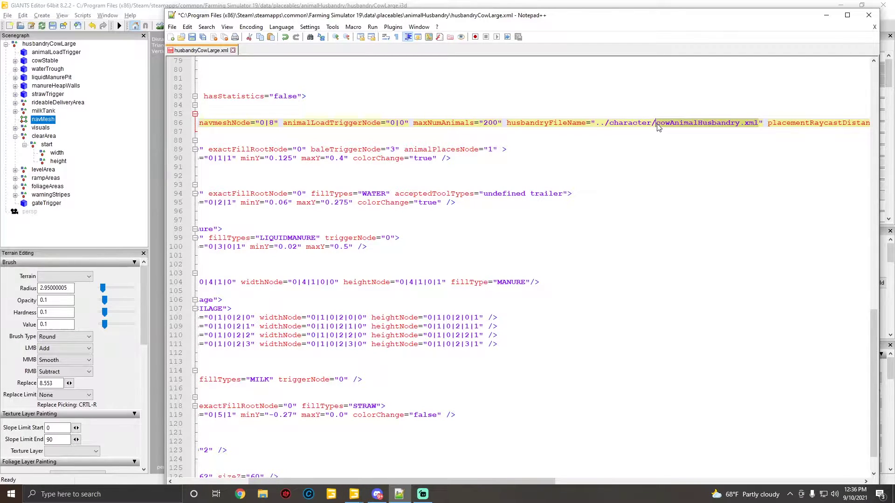
pyautogui.hotkey('ctrl', 'z')
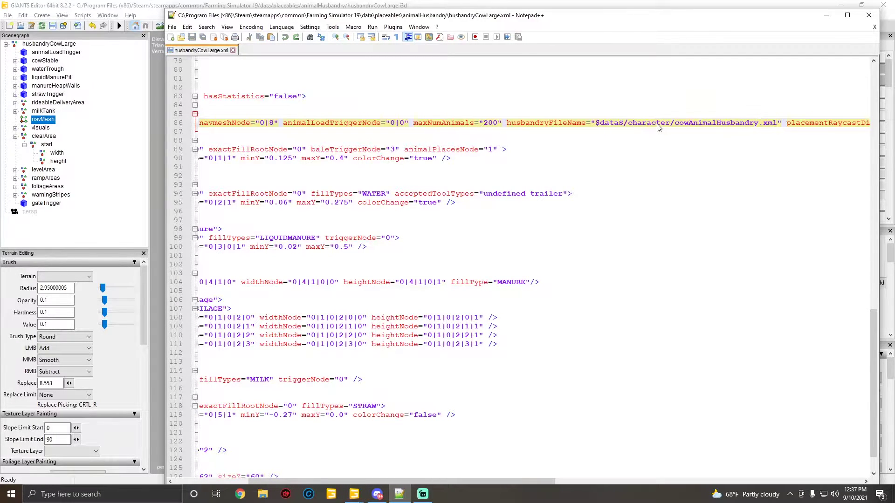
# - Look over the animals config attributes up to husbandryFileName and return to the beginning of the module lines
pyautogui.moveTo(529, 482); pyautogui.dragTo(616, 482)
pyautogui.moveTo(594, 122); pyautogui.dragTo(525, 114)
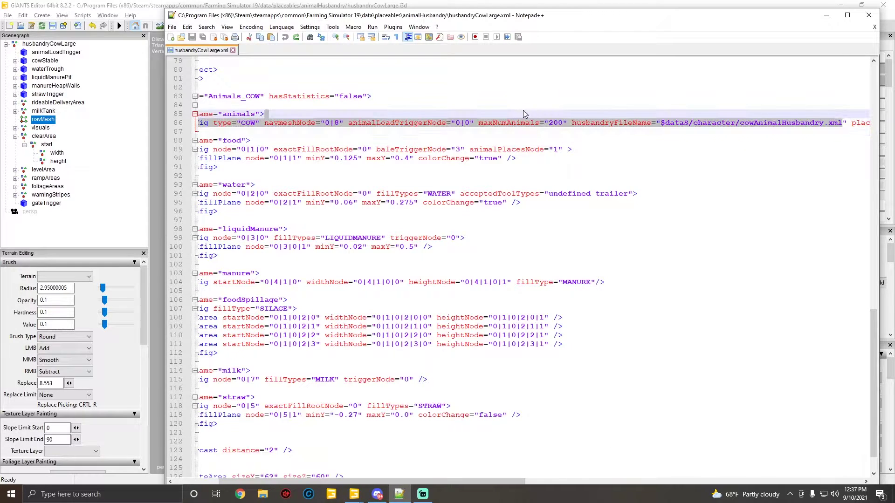
pyautogui.click(551, 175)
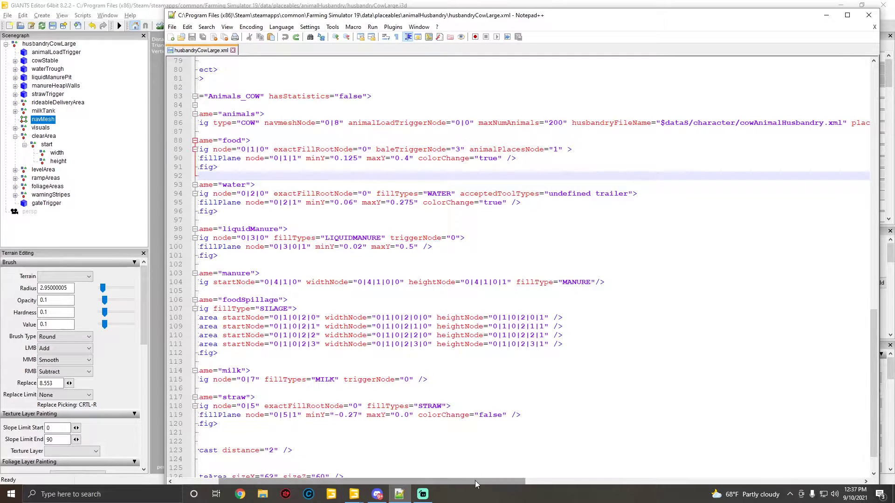
pyautogui.moveTo(475, 480); pyautogui.dragTo(429, 481)
# - Highlight the food module's fillPlane node index, followed by its minY and maxY values
pyautogui.click(326, 142)
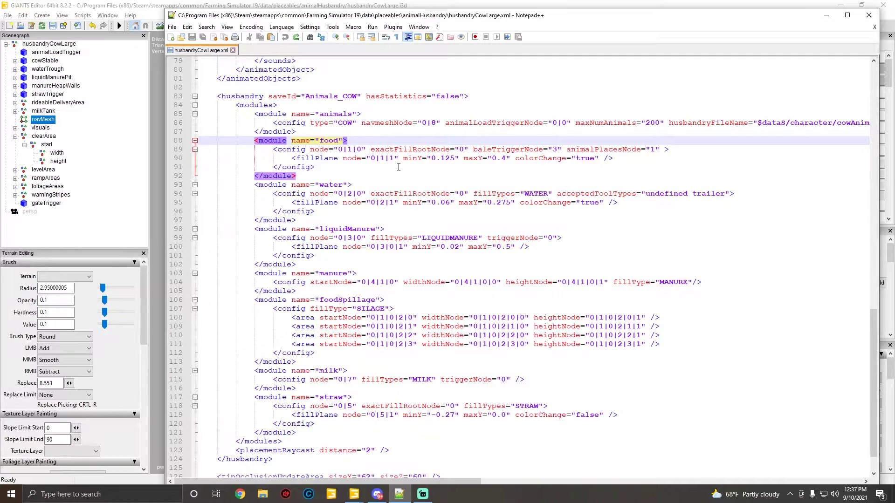
pyautogui.moveTo(394, 159); pyautogui.dragTo(367, 159)
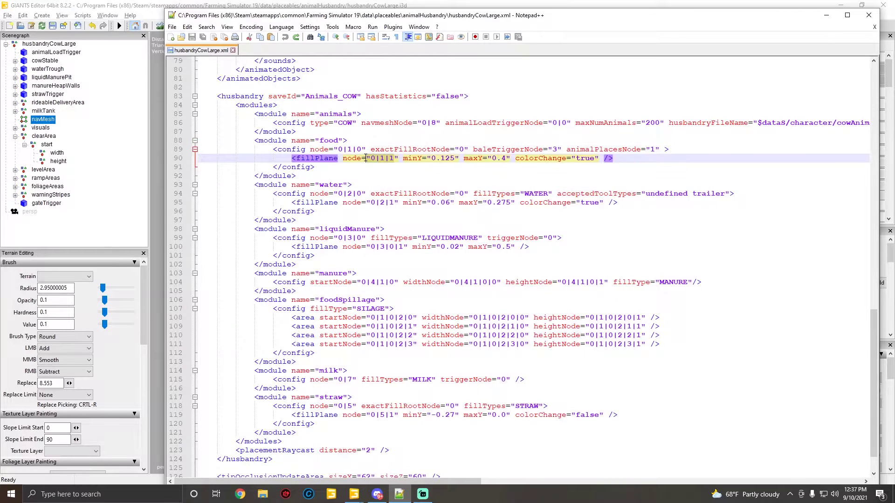
pyautogui.click(389, 168)
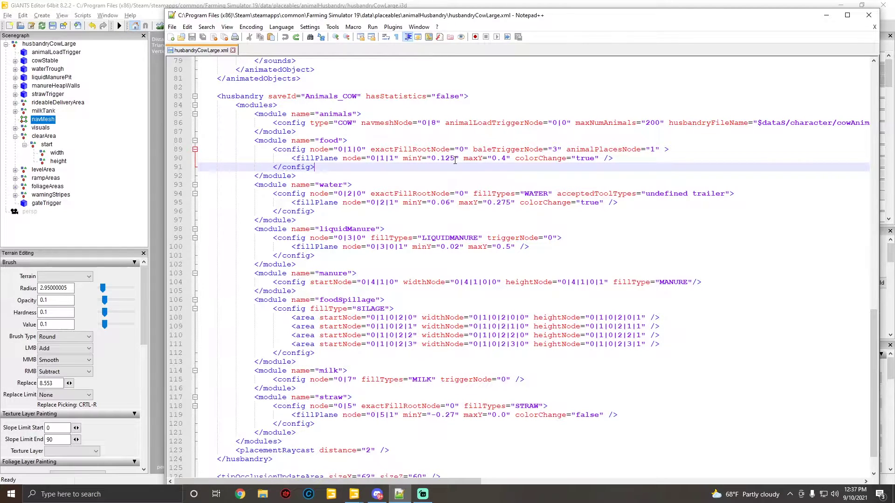
pyautogui.moveTo(455, 159); pyautogui.dragTo(428, 159)
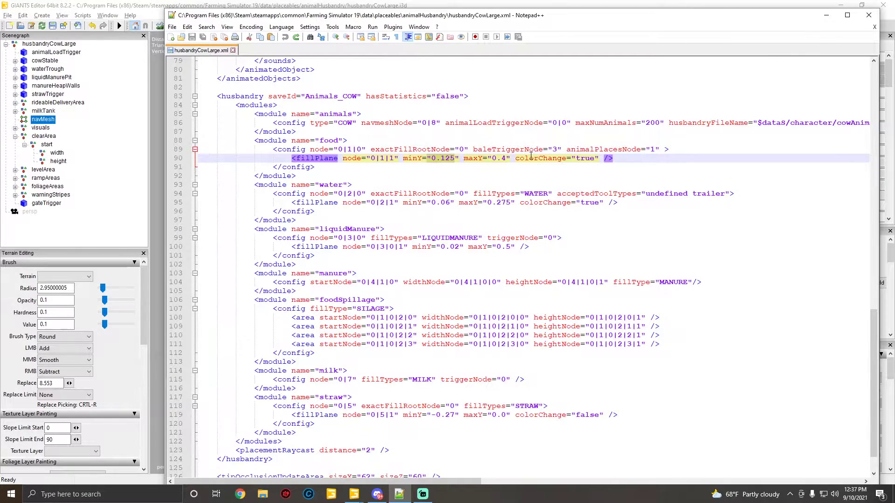
pyautogui.moveTo(507, 159); pyautogui.dragTo(495, 159)
# - Expand cowStable in the GIANTS Editor scenegraph, select cowStablePlane, and inspect the plane inside the feed troughs
pyautogui.click(17, 62)
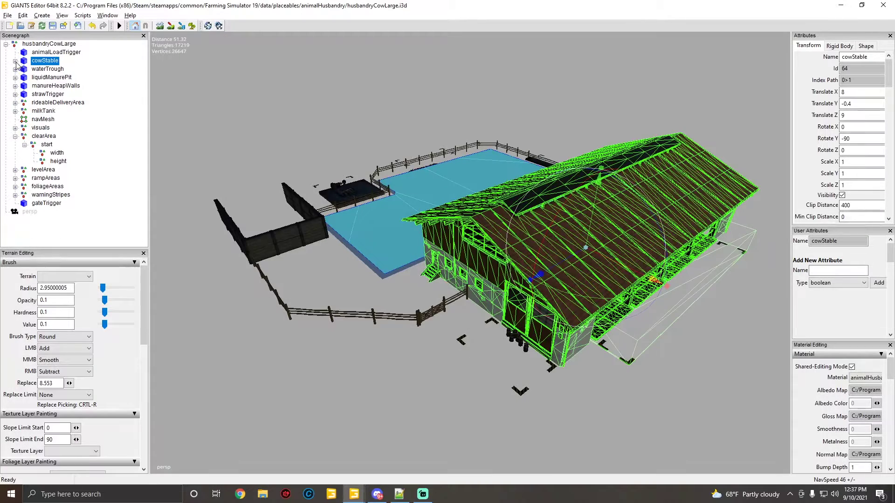
pyautogui.click(16, 61)
pyautogui.click(53, 78)
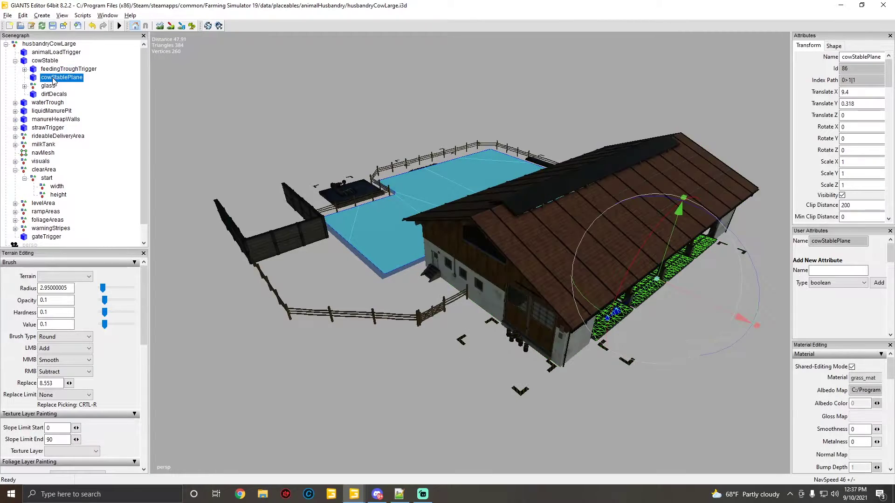
pyautogui.keyDown('alt'); pyautogui.moveTo(400, 242); pyautogui.dragTo(392, 295); pyautogui.keyUp('alt')
pyautogui.scroll(6, 489, 265)
pyautogui.scroll(3, 414, 280)
pyautogui.scroll(-4, 391, 276)
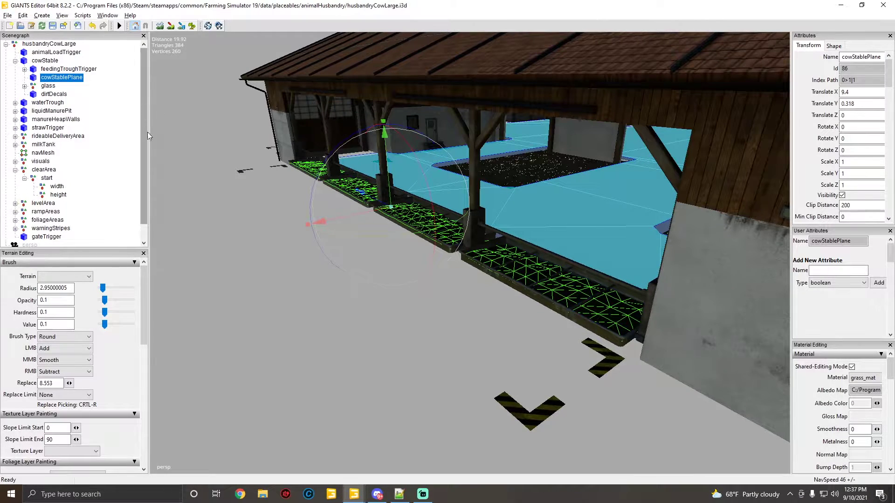
pyautogui.scroll(3, 402, 211)
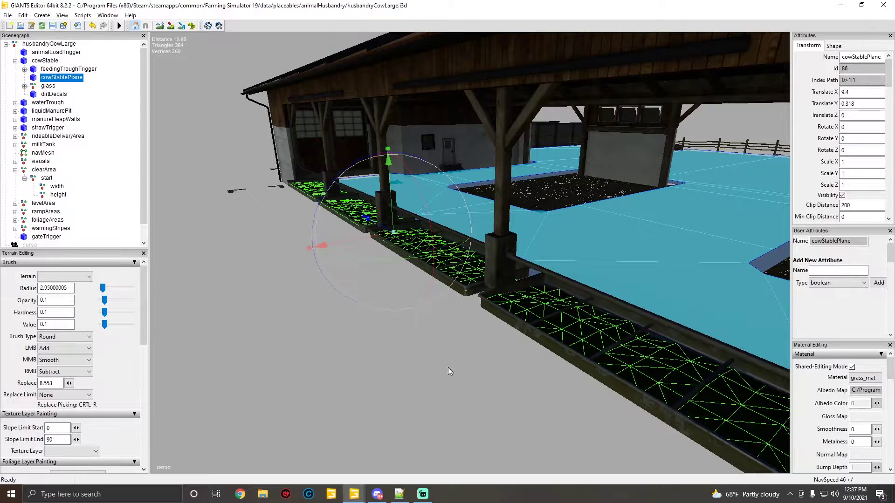
# - Copy the food fillPlane's minY from Notepad++, set cowStablePlane's Translate Y to 0.125 in GIANTS Editor, and inspect the troughs
pyautogui.click(399, 494)
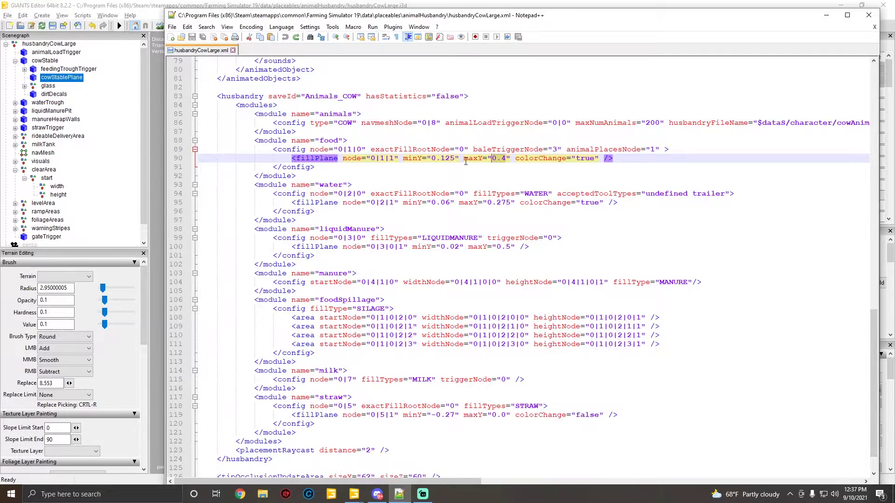
pyautogui.moveTo(456, 158); pyautogui.dragTo(433, 161)
pyautogui.hotkey('ctrl', 'c')
pyautogui.click(91, 7)
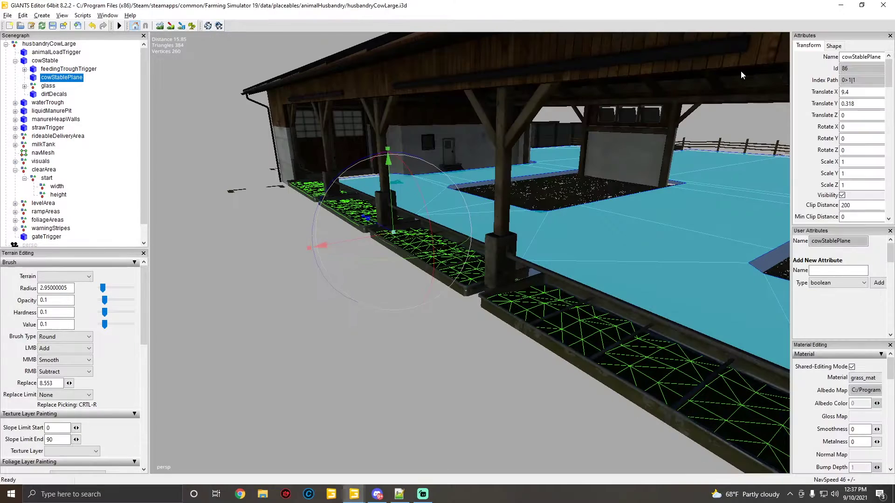
pyautogui.moveTo(863, 103); pyautogui.dragTo(823, 105)
pyautogui.hotkey('ctrl', 'v')
pyautogui.keyDown('alt'); pyautogui.moveTo(549, 185); pyautogui.dragTo(514, 180); pyautogui.keyUp('alt')
pyautogui.click(326, 120)
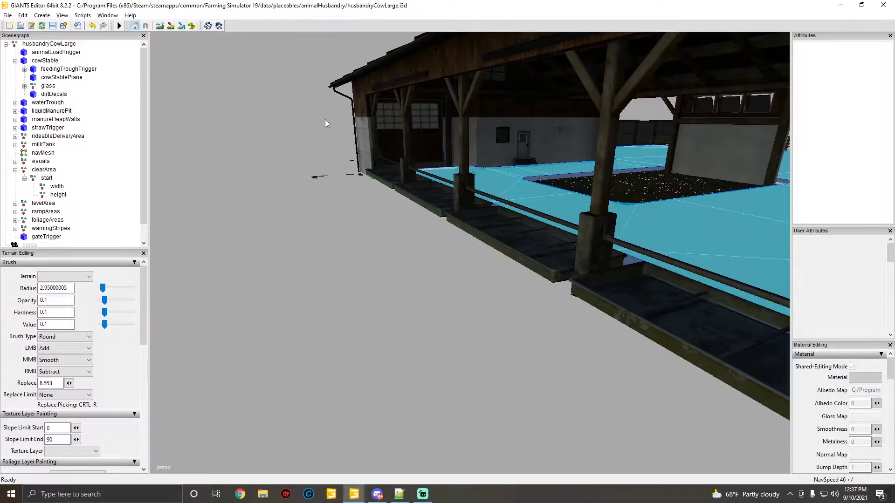
pyautogui.scroll(3, 326, 119)
pyautogui.keyDown('alt'); pyautogui.moveTo(325, 119); pyautogui.dragTo(573, 169); pyautogui.keyUp('alt')
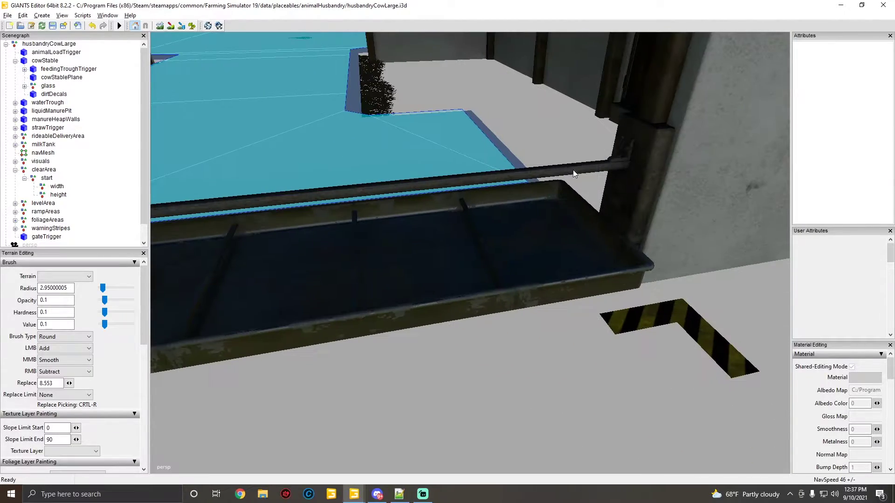
pyautogui.keyDown('alt'); pyautogui.moveTo(607, 195); pyautogui.dragTo(449, 221); pyautogui.keyUp('alt')
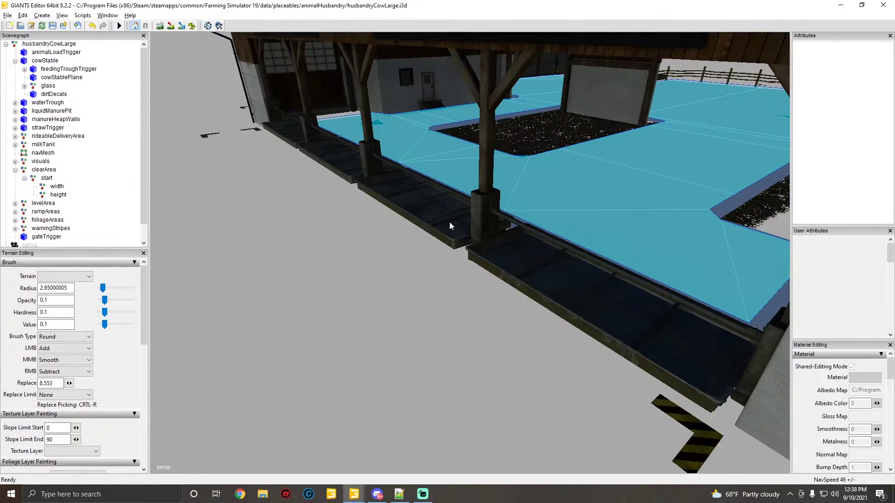
# - Copy the food fillPlane's maxY from Notepad++ and set cowStablePlane's Translate Y to 0.4 in GIANTS Editor
pyautogui.click(399, 494)
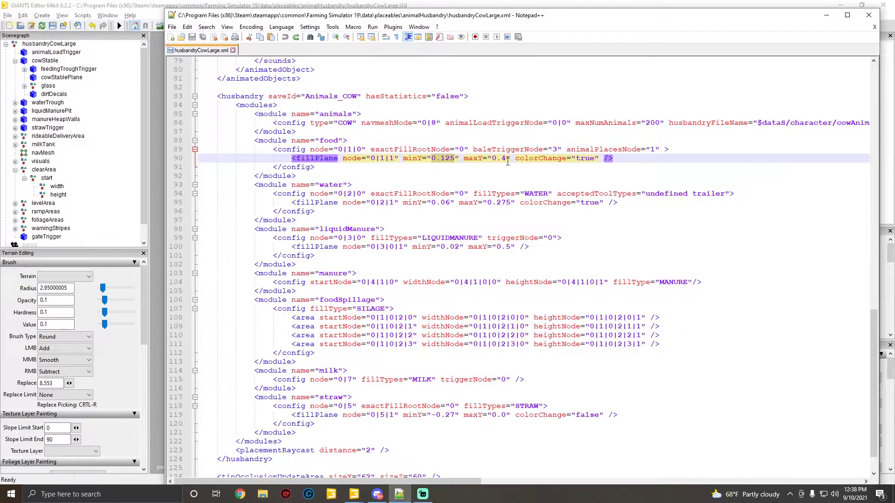
pyautogui.moveTo(506, 159); pyautogui.dragTo(491, 159)
pyautogui.hotkey('ctrl', 'c')
pyautogui.click(160, 163)
pyautogui.click(55, 77)
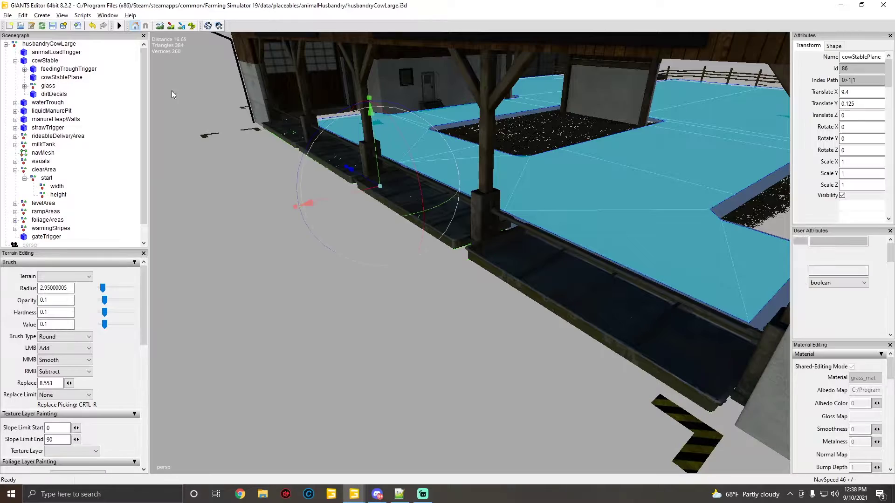
pyautogui.moveTo(865, 104); pyautogui.dragTo(809, 105)
pyautogui.hotkey('ctrl', 'v')
pyautogui.scroll(5, 466, 196)
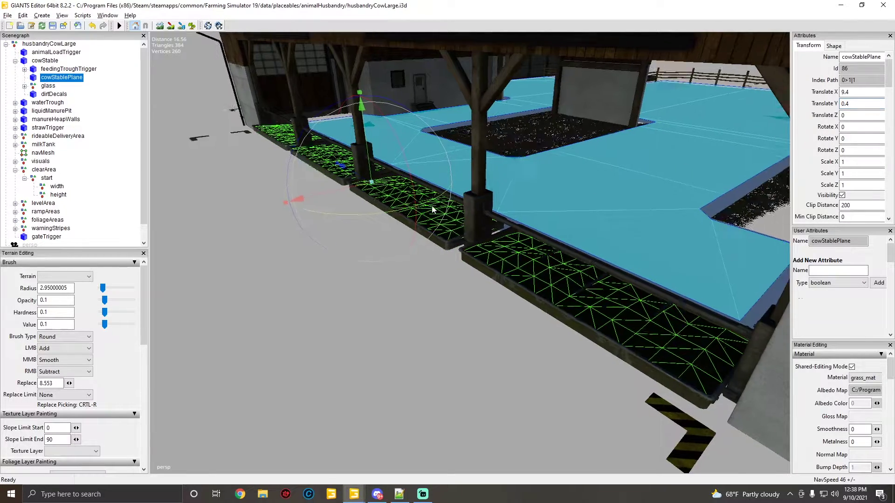
# - Examine the feed troughs up close from several angles, and collapse feedingTroughTrigger in the scenegraph
pyautogui.click(342, 265)
pyautogui.keyDown('alt'); pyautogui.moveTo(395, 269); pyautogui.dragTo(379, 260); pyautogui.keyUp('alt')
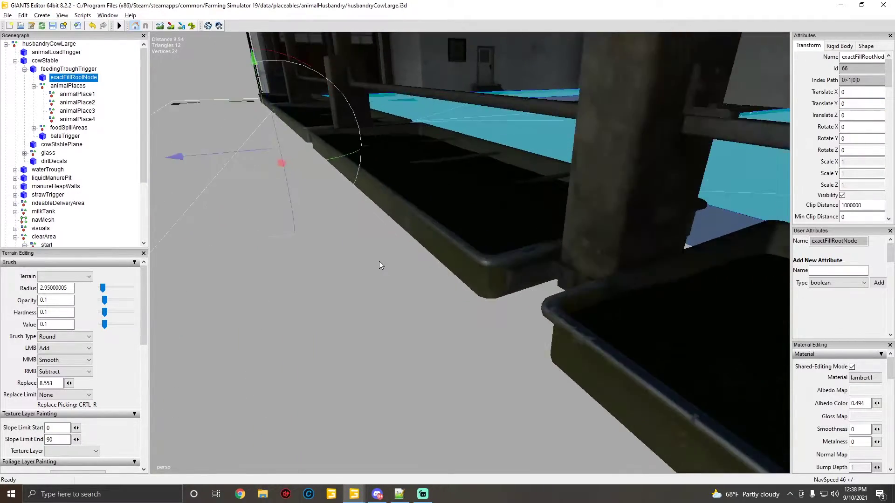
pyautogui.scroll(2, 379, 261)
pyautogui.scroll(-3, 373, 237)
pyautogui.keyDown('alt'); pyautogui.moveTo(353, 231); pyautogui.dragTo(371, 283); pyautogui.keyUp('alt')
pyautogui.scroll(-3, 362, 288)
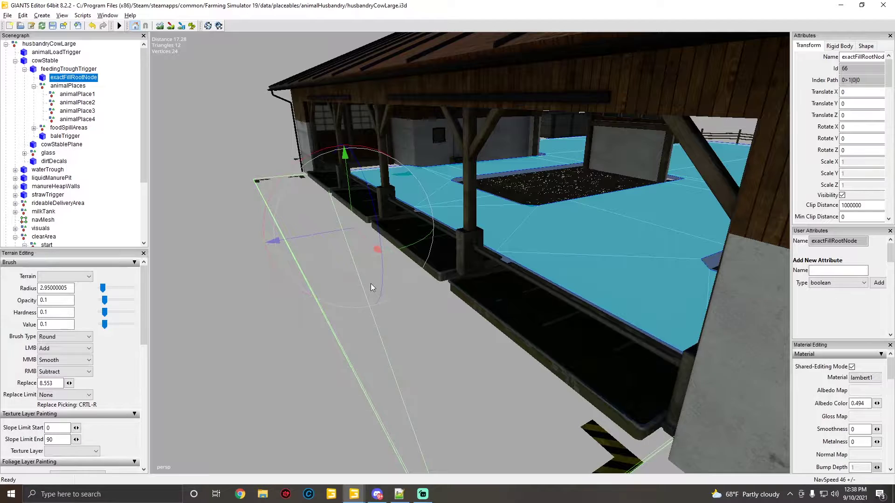
pyautogui.keyDown('alt'); pyautogui.moveTo(372, 283); pyautogui.dragTo(338, 279); pyautogui.keyUp('alt')
pyautogui.scroll(3, 339, 278)
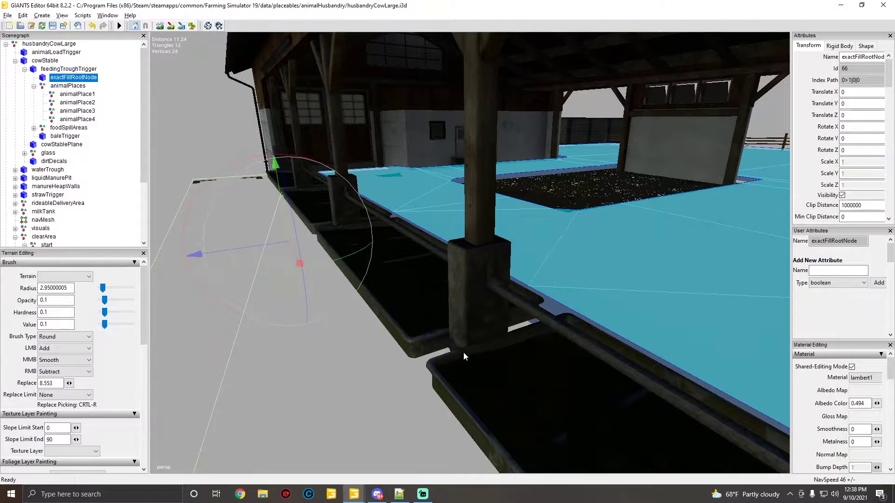
pyautogui.keyDown('alt'); pyautogui.moveTo(464, 351); pyautogui.dragTo(440, 354); pyautogui.keyUp('alt')
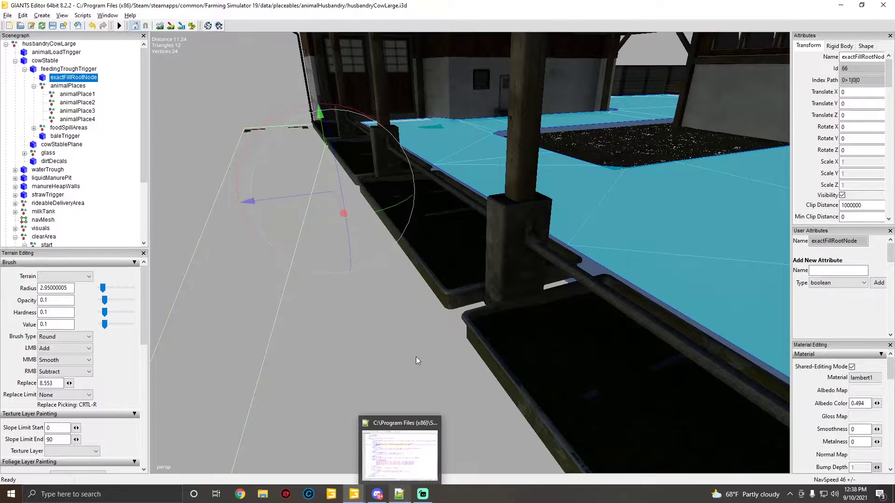
pyautogui.click(454, 267)
pyautogui.keyDown('alt'); pyautogui.moveTo(469, 275); pyautogui.dragTo(493, 306); pyautogui.keyUp('alt')
pyautogui.scroll(2, 493, 306)
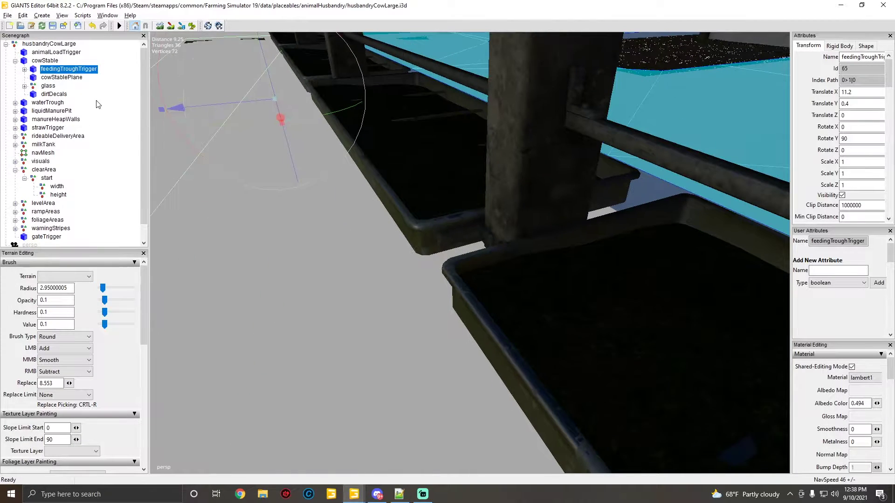
# - Raise cowStablePlane slightly to a Translate Y of 0.413 and inspect its mesh in the feed troughs
pyautogui.click(62, 78)
pyautogui.scroll(-2, 368, 139)
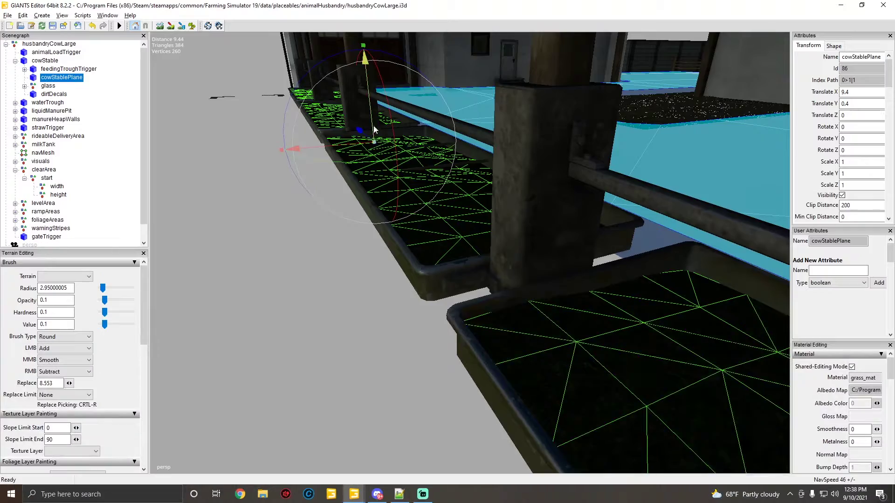
pyautogui.moveTo(375, 135); pyautogui.dragTo(376, 126)
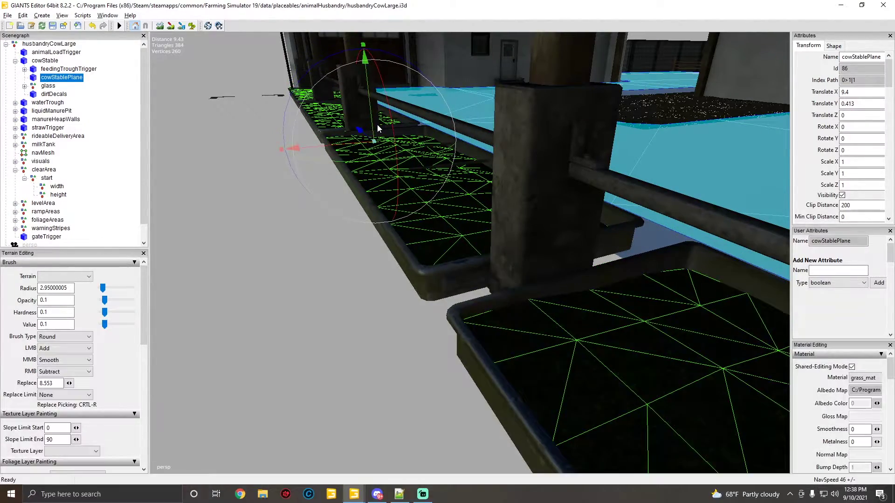
pyautogui.keyDown('alt'); pyautogui.moveTo(389, 209); pyautogui.dragTo(413, 190); pyautogui.keyUp('alt')
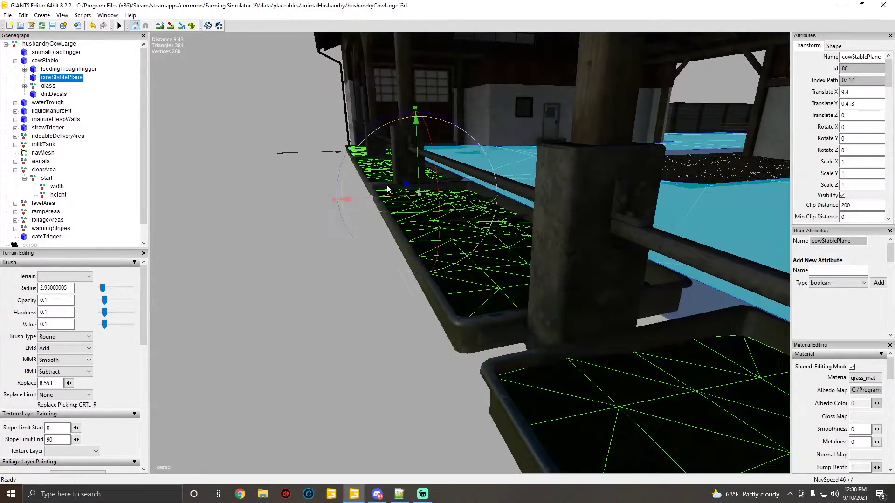
pyautogui.scroll(3, 413, 190)
pyautogui.keyDown('alt'); pyautogui.moveTo(557, 159); pyautogui.dragTo(505, 204); pyautogui.keyUp('alt')
pyautogui.scroll(-5, 505, 204)
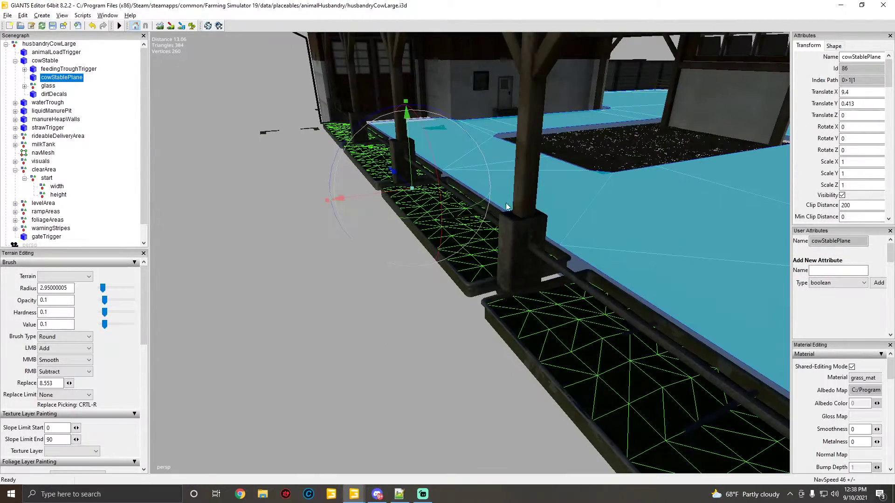
pyautogui.keyDown('alt'); pyautogui.moveTo(450, 227); pyautogui.dragTo(406, 456); pyautogui.keyUp('alt')
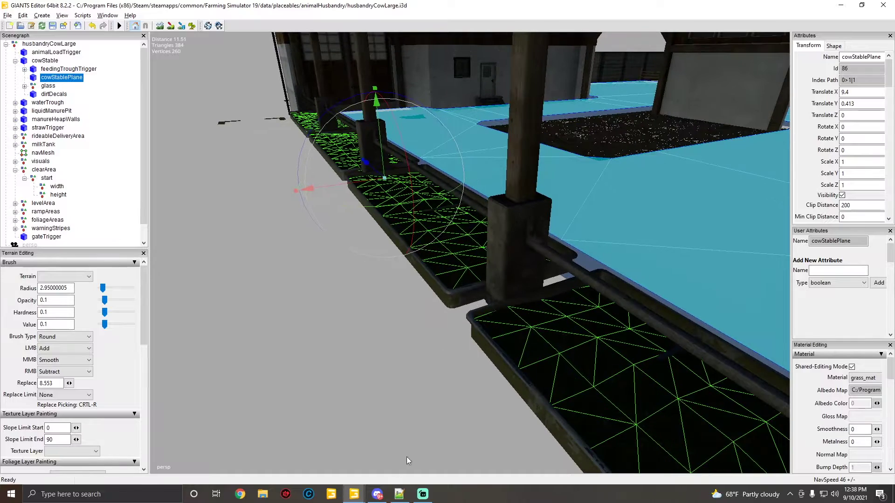
# - Switch to Notepad++, try .4 as the food fillPlane's minY, and undo the edit
pyautogui.click(400, 494)
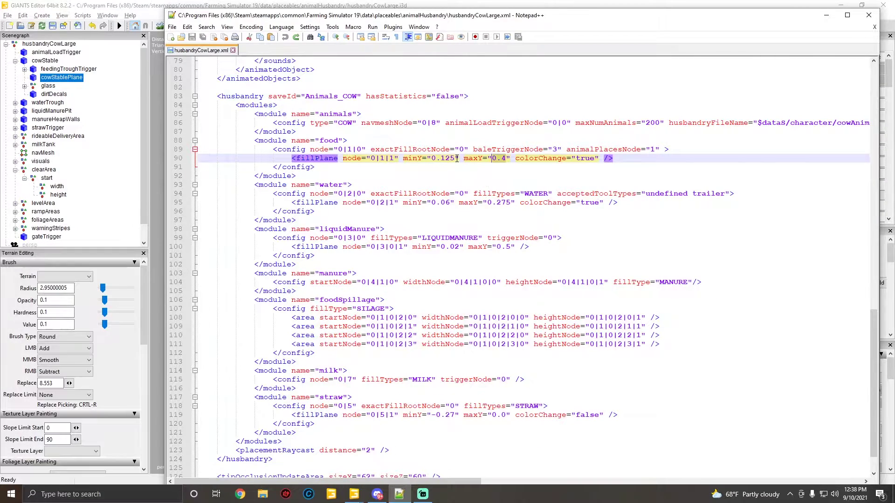
pyautogui.moveTo(455, 158); pyautogui.dragTo(431, 159)
pyautogui.write('.4')
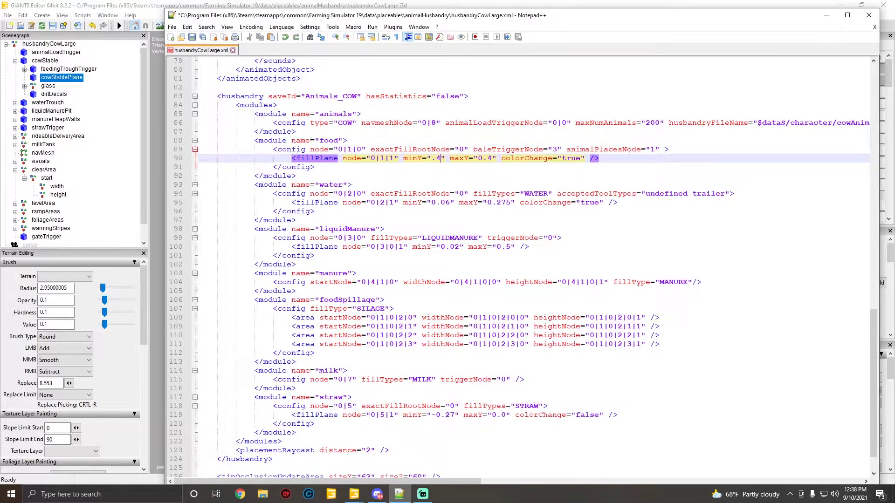
pyautogui.click(480, 157)
pyautogui.hotkey('ctrl', 'z')
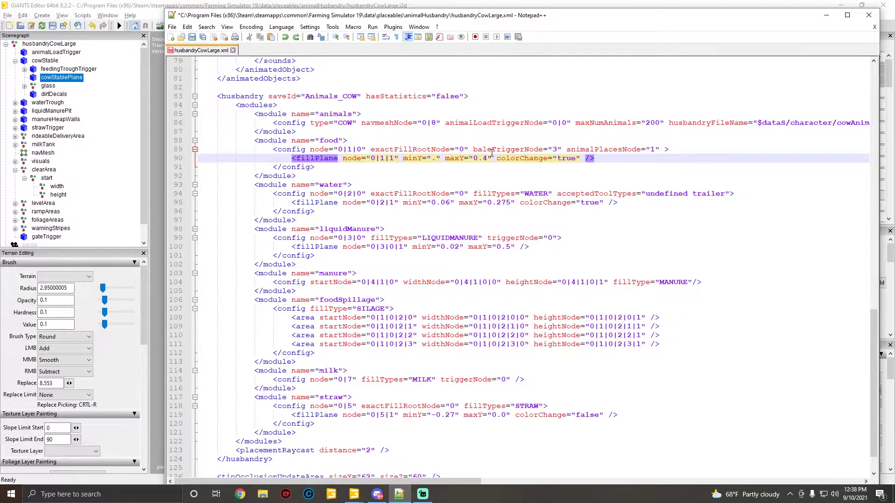
# - Find the water module's config node 0|2|0, and in GIANTS Editor expand waterTrough and select waterTroughTrigger
pyautogui.click(491, 181)
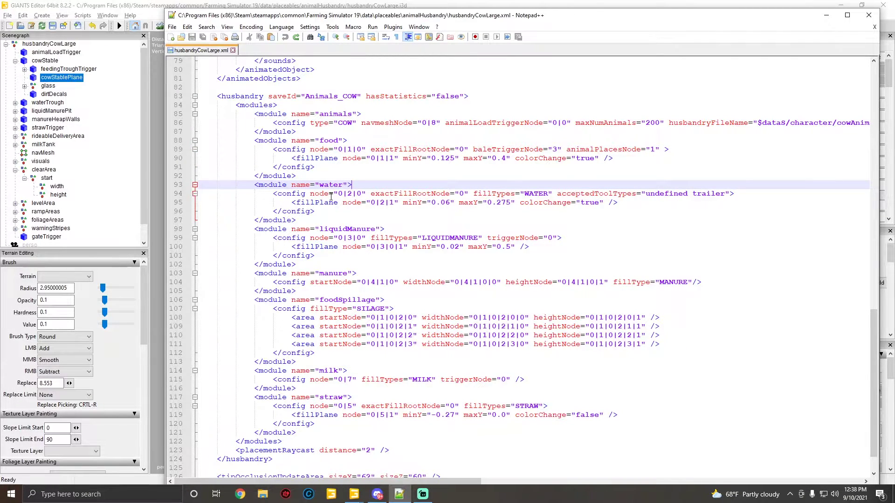
pyautogui.click(370, 193)
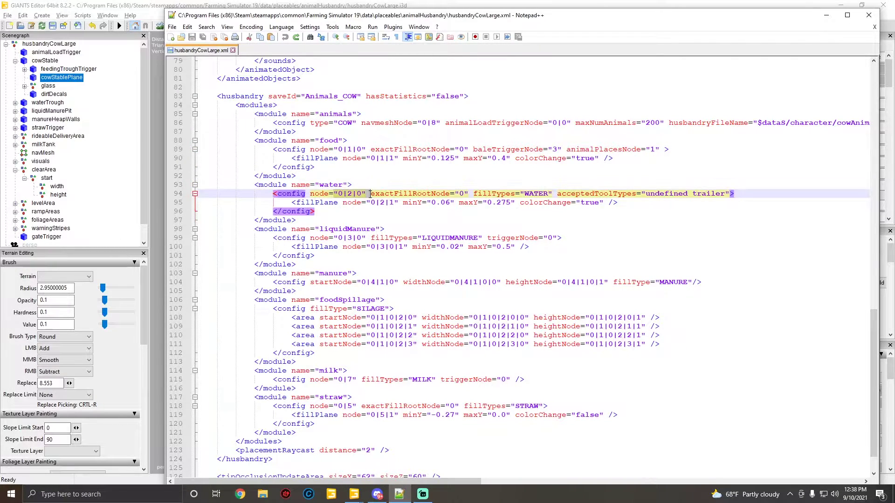
pyautogui.click(47, 102)
pyautogui.click(16, 103)
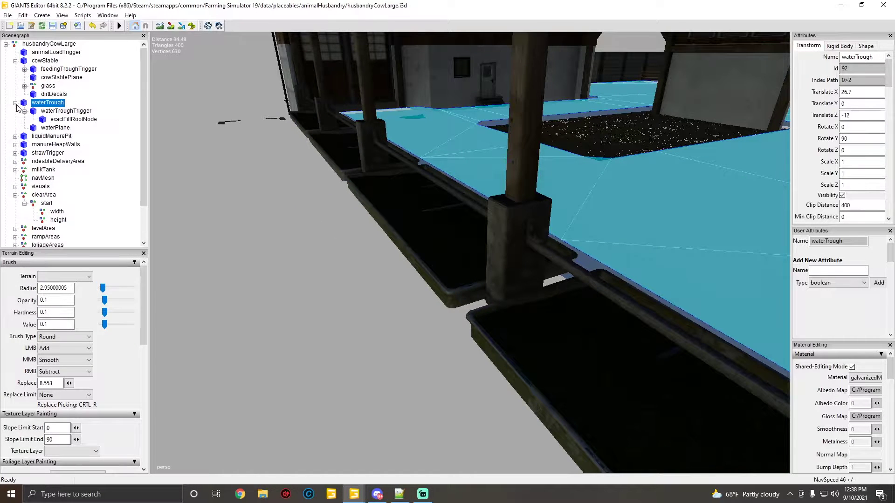
pyautogui.click(56, 111)
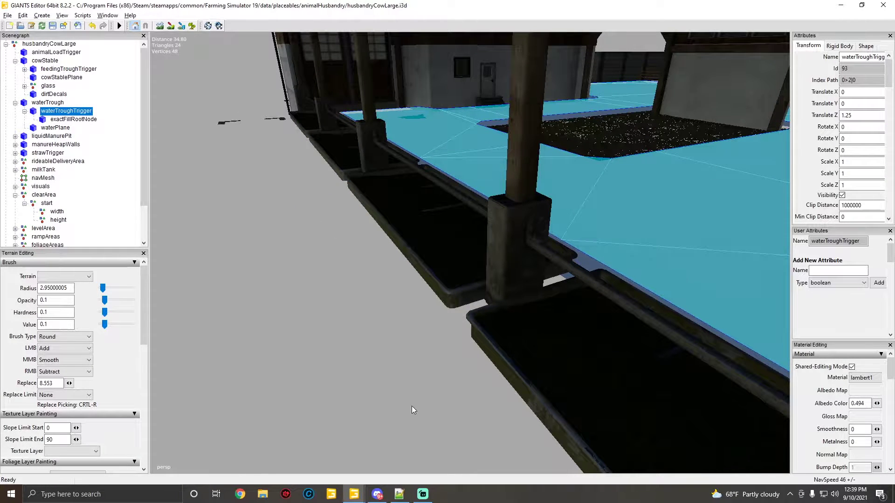
# - Return to Notepad++ and review the water config's node, exactFillRootNode and fillTypes attributes
pyautogui.click(399, 494)
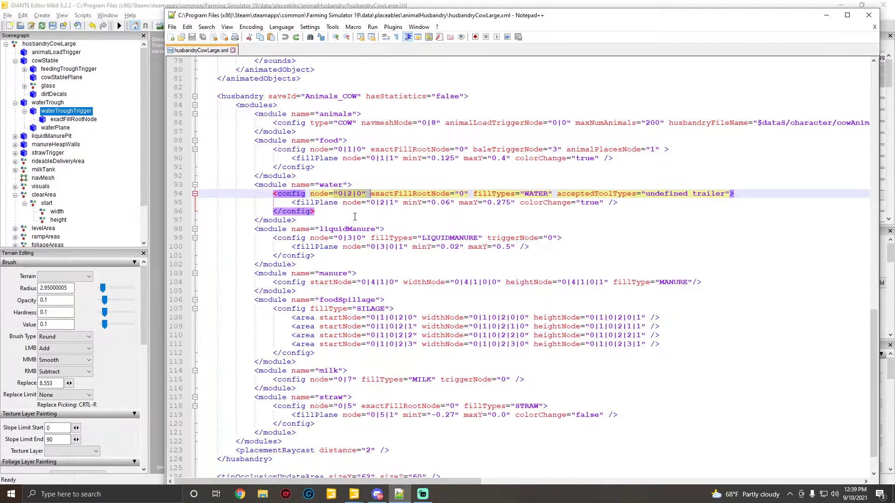
pyautogui.click(373, 193)
pyautogui.click(464, 194)
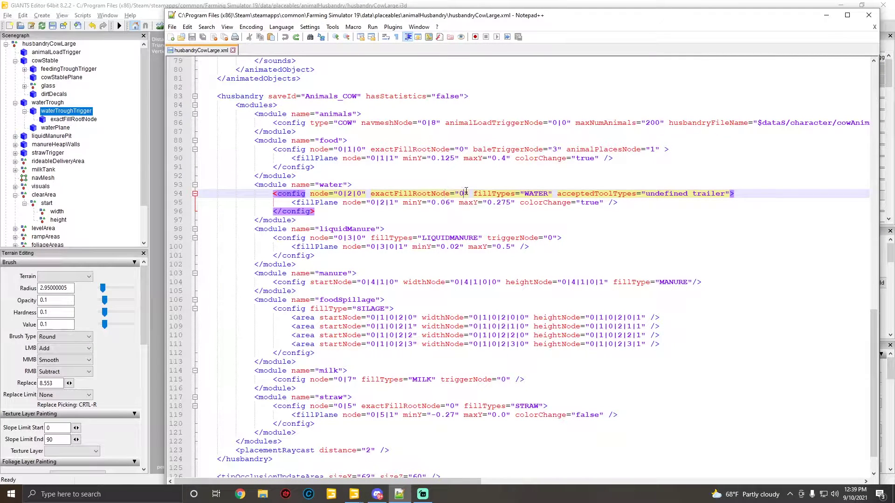
pyautogui.click(549, 194)
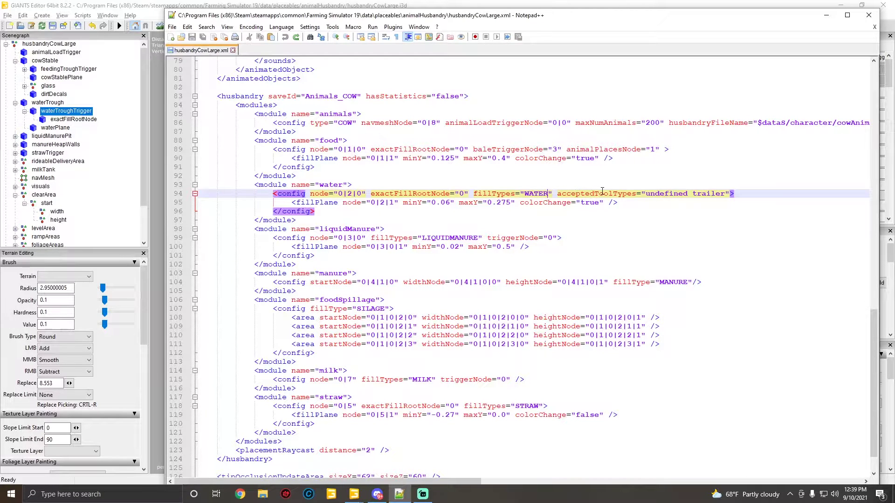
pyautogui.doubleClick(534, 194)
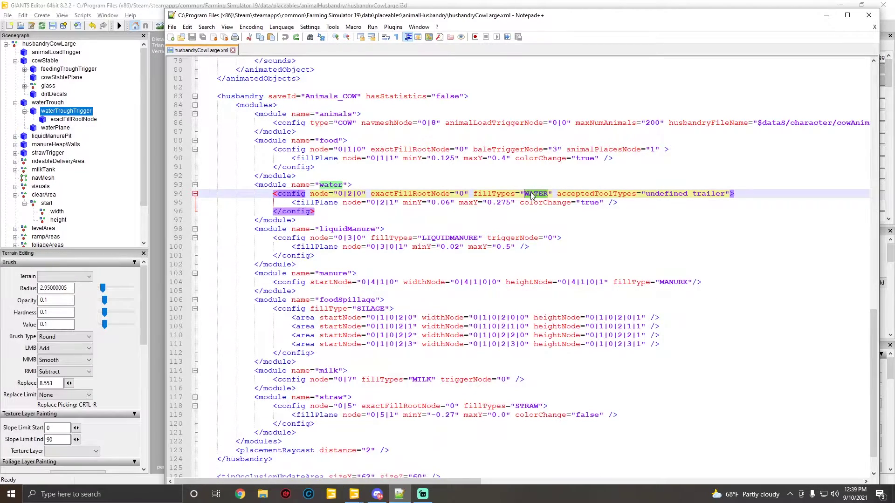
pyautogui.click(529, 193)
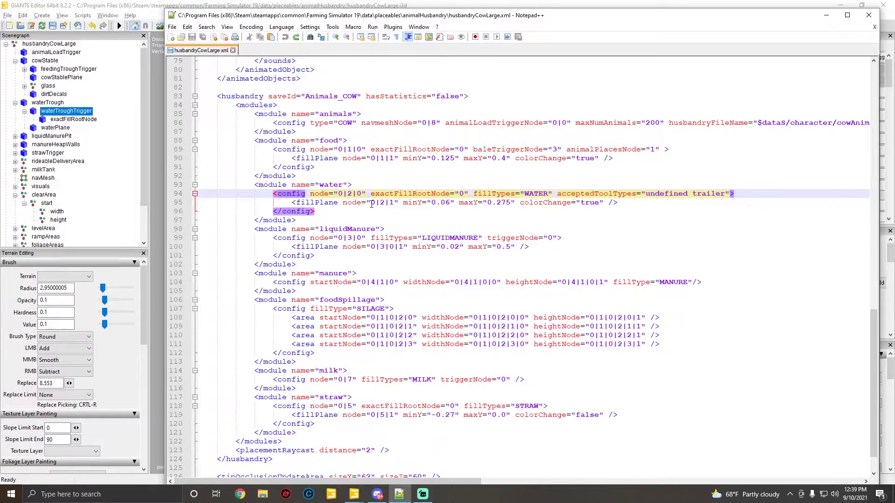
# - Match the water fillPlane's node 0|2|1 to waterPlane in GIANTS Editor, and highlight its minY and maxY in Notepad++
pyautogui.moveTo(371, 204); pyautogui.dragTo(394, 208)
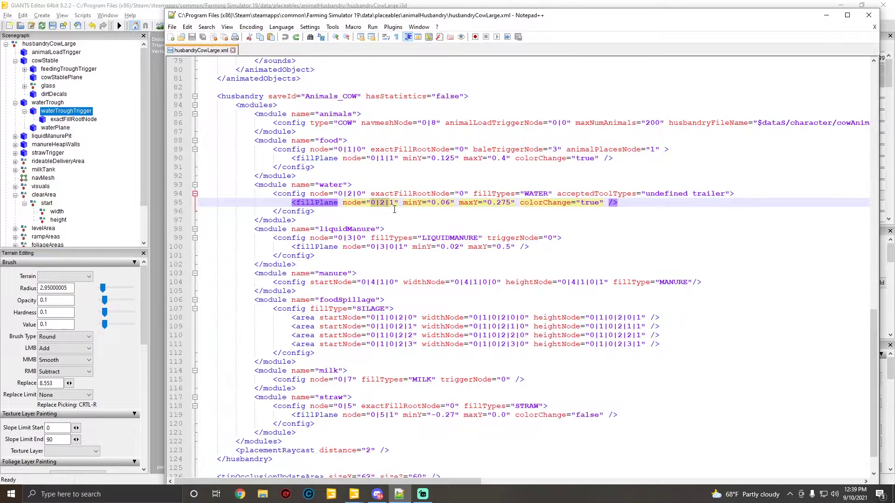
pyautogui.click(58, 128)
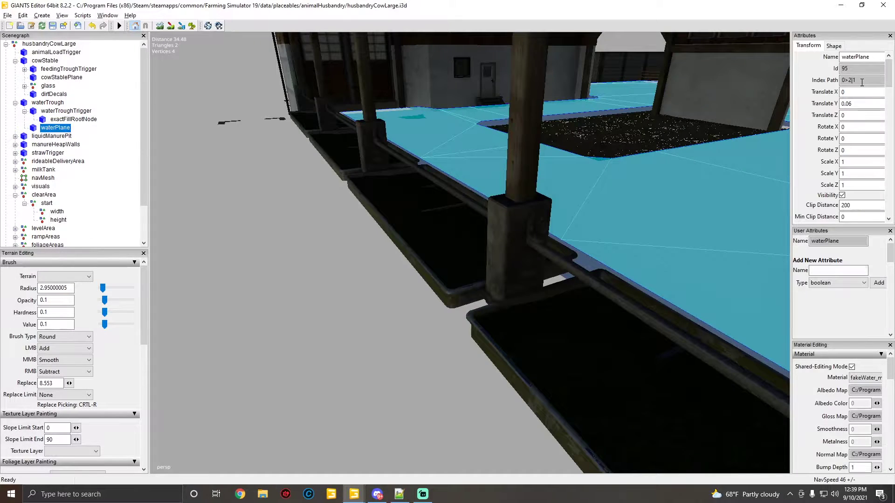
pyautogui.click(399, 494)
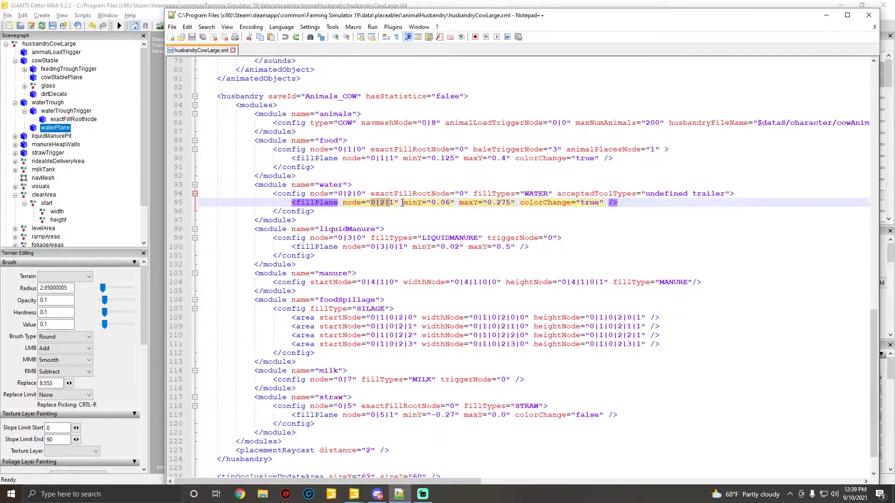
pyautogui.moveTo(402, 203); pyautogui.dragTo(516, 203)
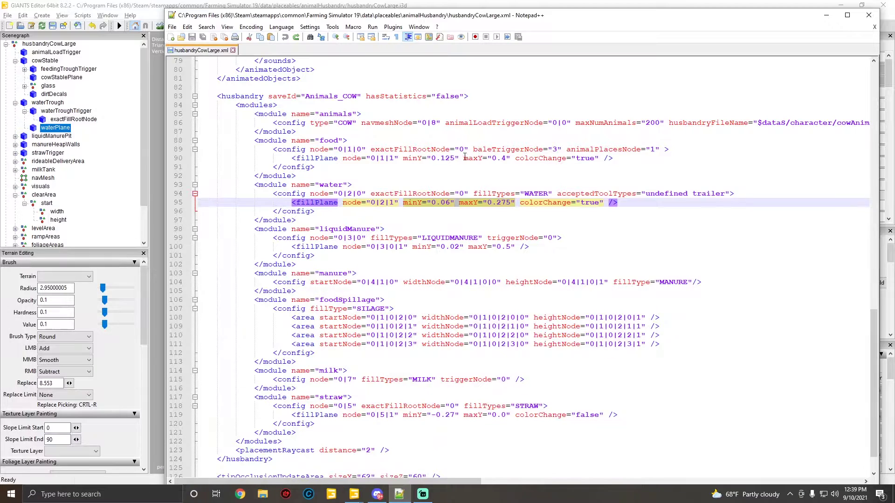
# - Go through the food, water and liquidManure module entries in the XML
pyautogui.click(448, 149)
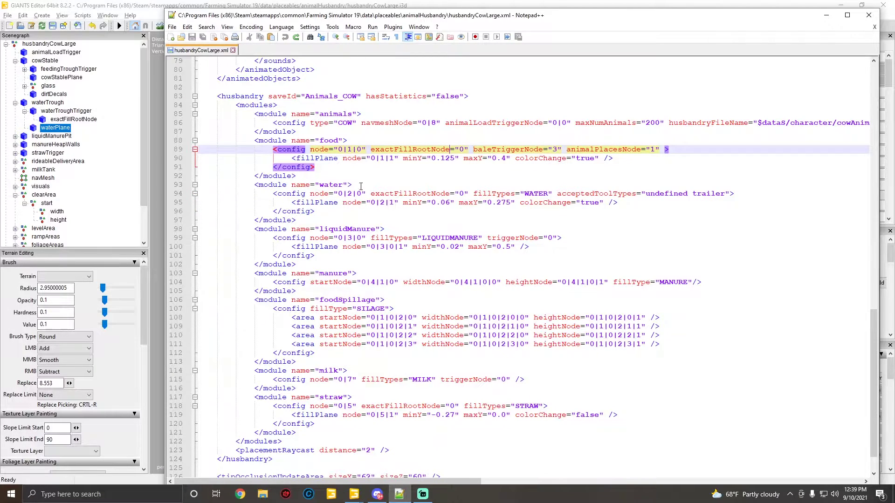
pyautogui.click(330, 186)
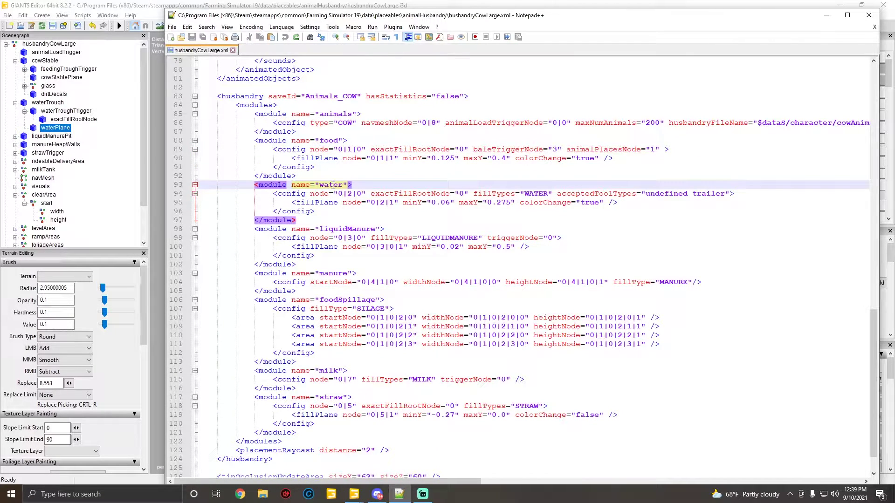
pyautogui.click(340, 230)
pyautogui.scroll(-1, 387, 247)
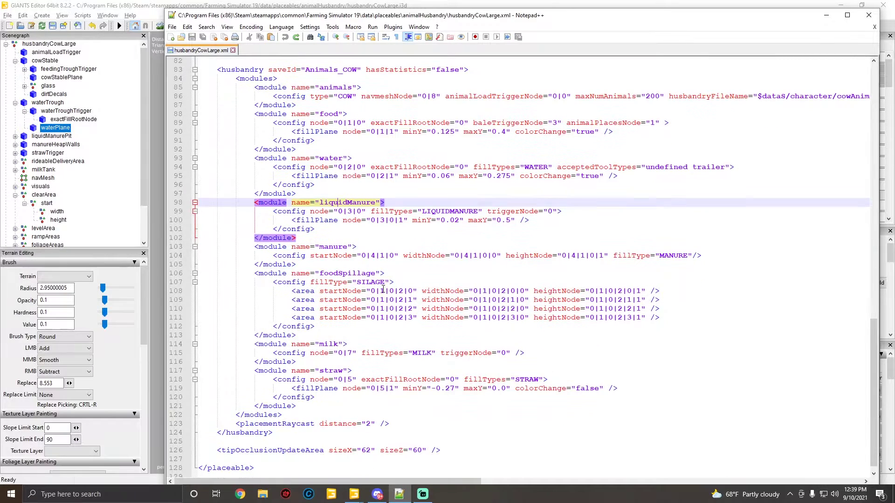
# - Examine the straw module's fillPlane line, highlighting its maxY value and node index 0|5|1
pyautogui.click(330, 371)
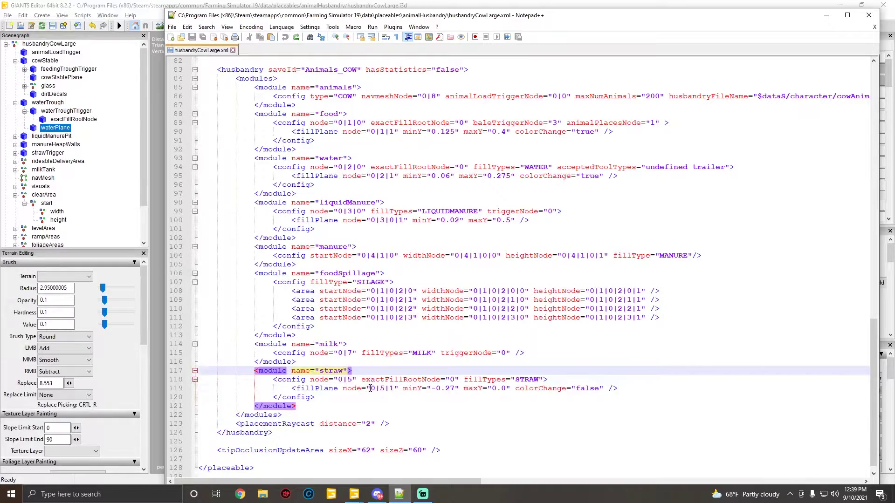
pyautogui.click(469, 390)
pyautogui.moveTo(470, 391); pyautogui.dragTo(514, 390)
pyautogui.click(386, 390)
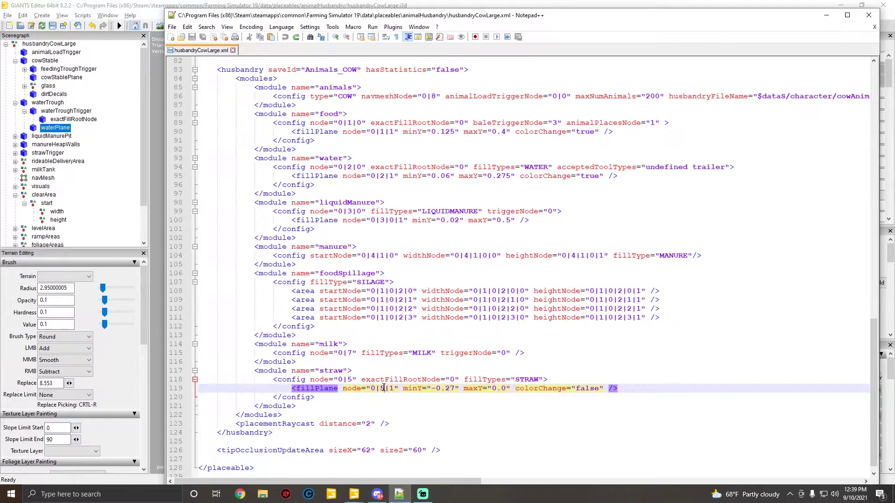
pyautogui.moveTo(396, 389); pyautogui.dragTo(371, 390)
# - Expand strawTrigger in the GIANTS Editor scenegraph and select its strawPlanes group
pyautogui.click(39, 153)
pyautogui.click(15, 153)
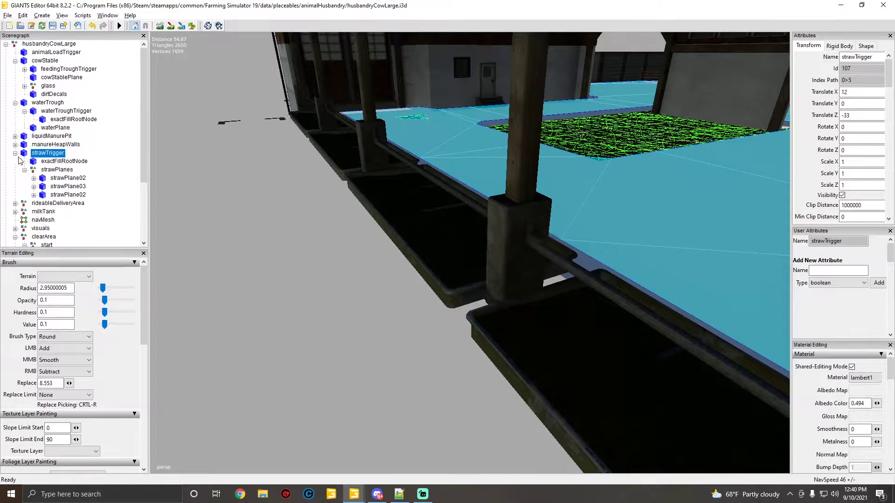
pyautogui.click(54, 171)
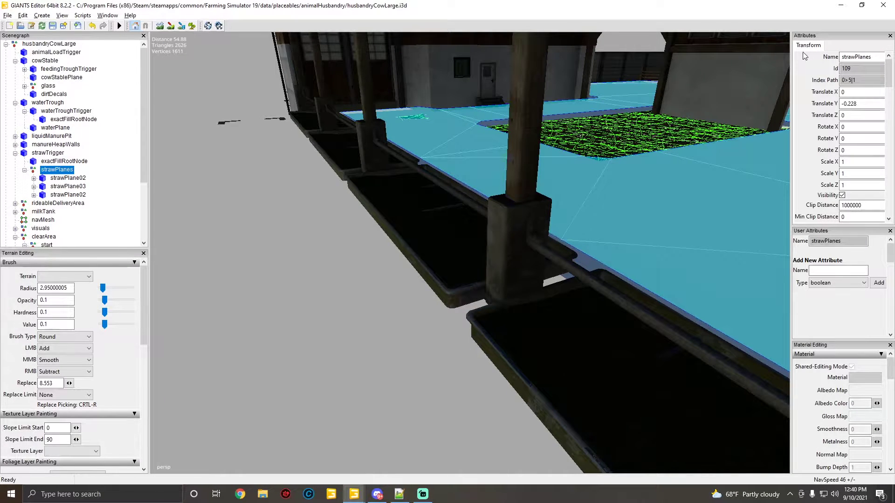
# - Select each of the three straw planes under strawPlanes in turn, and clear the selection
pyautogui.scroll(-4, 308, 133)
pyautogui.click(66, 178)
pyautogui.click(69, 187)
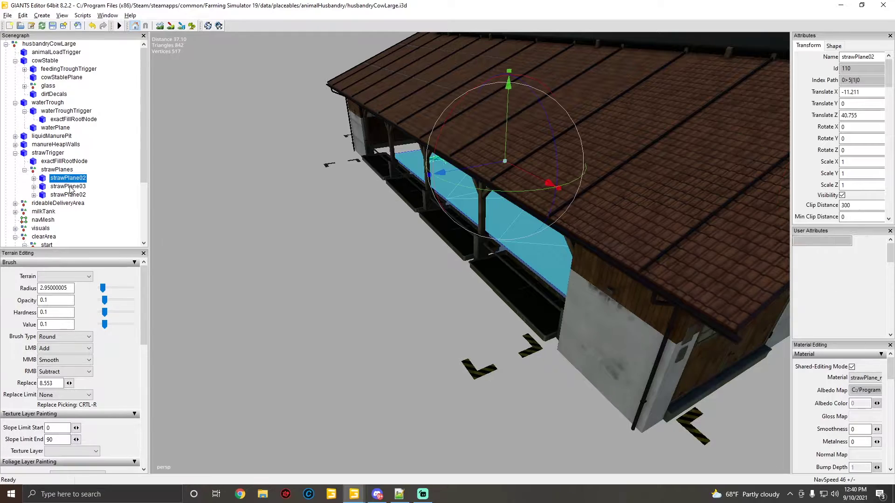
pyautogui.click(70, 196)
pyautogui.click(70, 187)
pyautogui.click(69, 178)
pyautogui.click(315, 180)
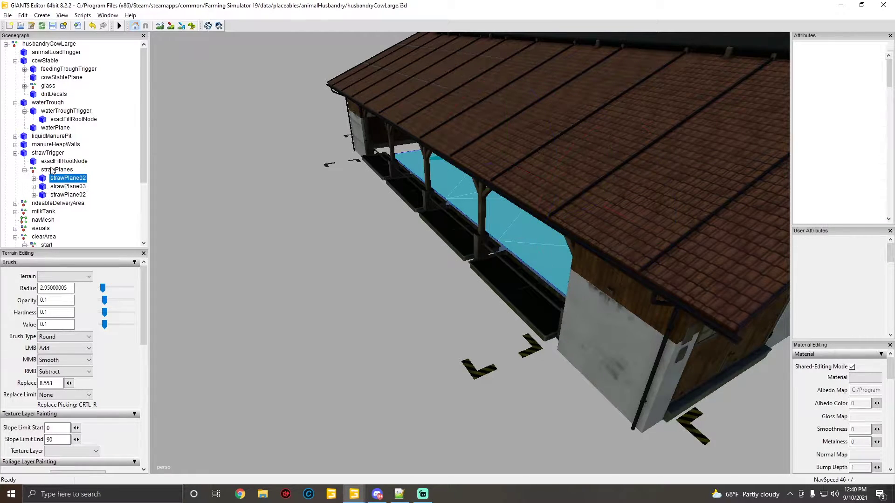
# - Inspect the whole strawPlanes group from the yard side, and select its first and third child planes
pyautogui.keyDown('alt'); pyautogui.moveTo(396, 186); pyautogui.dragTo(314, 179); pyautogui.keyUp('alt')
pyautogui.click(42, 171)
pyautogui.scroll(5, 435, 168)
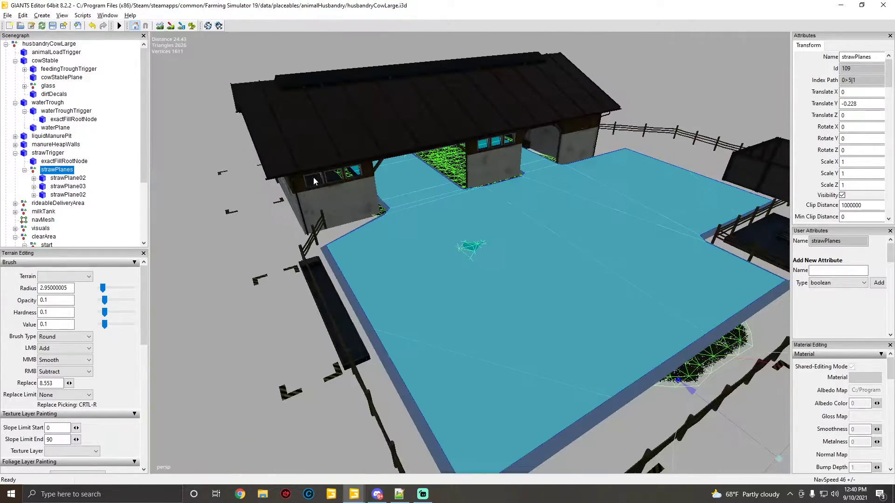
pyautogui.press('f')
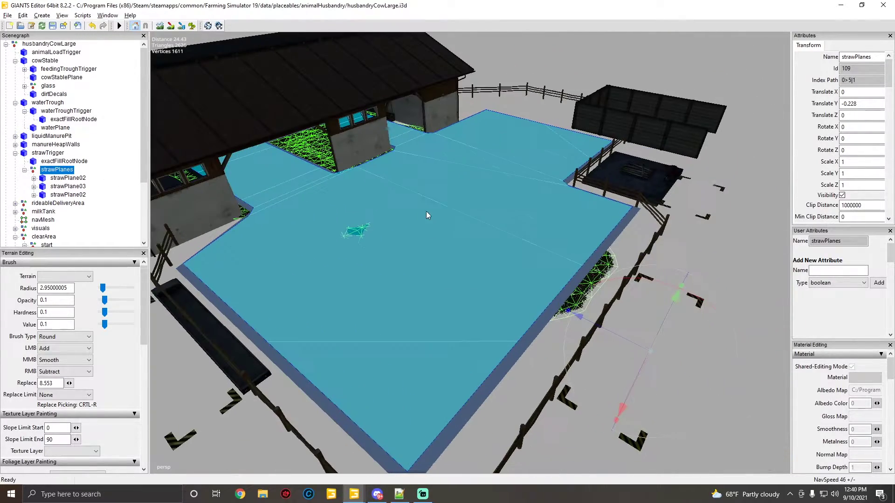
pyautogui.click(70, 180)
pyautogui.click(69, 194)
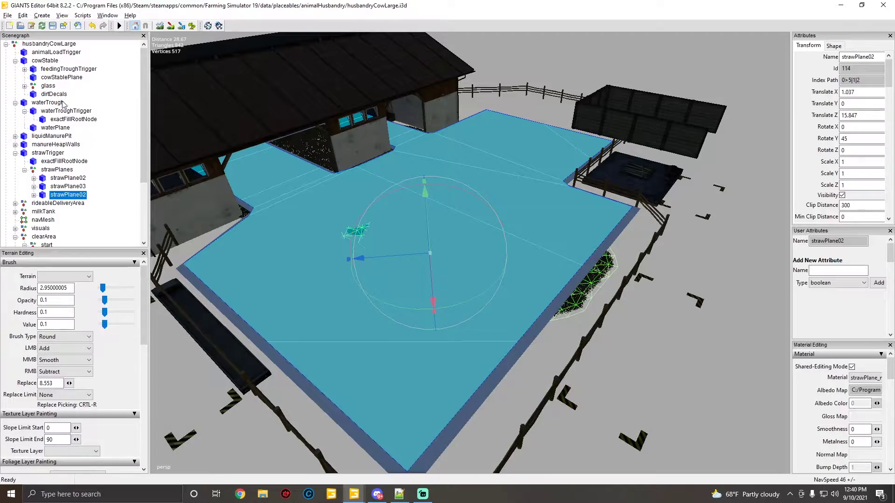
# - Select cowStablePlane, focus the view on it, and inspect the single plane spanning all the feed troughs
pyautogui.click(58, 77)
pyautogui.press('f')
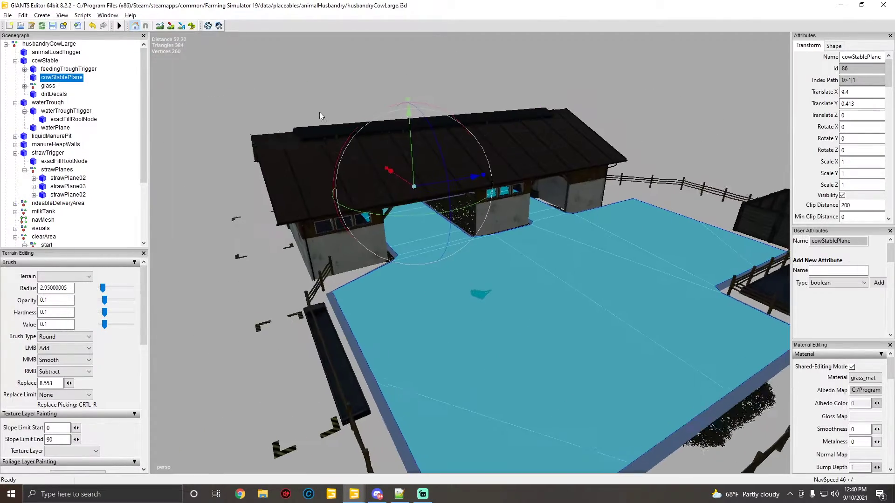
pyautogui.keyDown('alt'); pyautogui.moveTo(236, 47); pyautogui.dragTo(353, 149, button='middle'); pyautogui.keyUp('alt')
pyautogui.scroll(8, 383, 133)
pyautogui.keyDown('alt'); pyautogui.moveTo(382, 134); pyautogui.dragTo(326, 243); pyautogui.keyUp('alt')
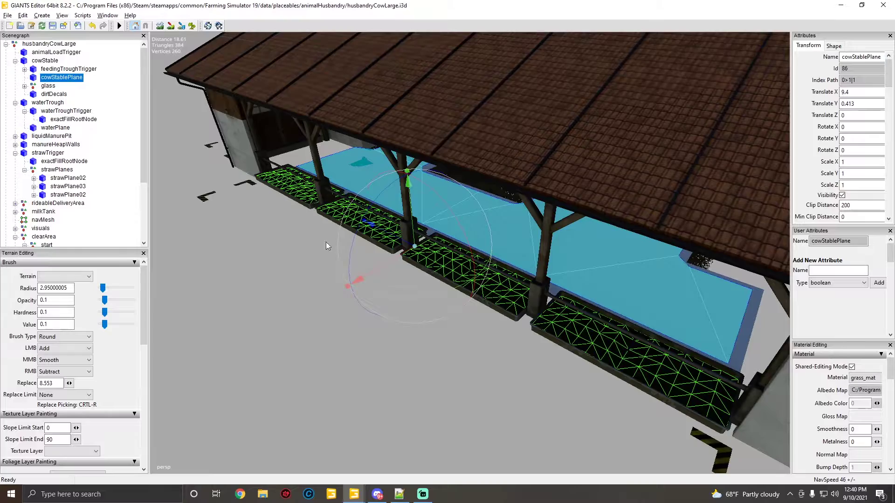
# - Inspect the row of feed troughs and their shared fill plane from different angles along the barn's open side
pyautogui.scroll(5, 361, 228)
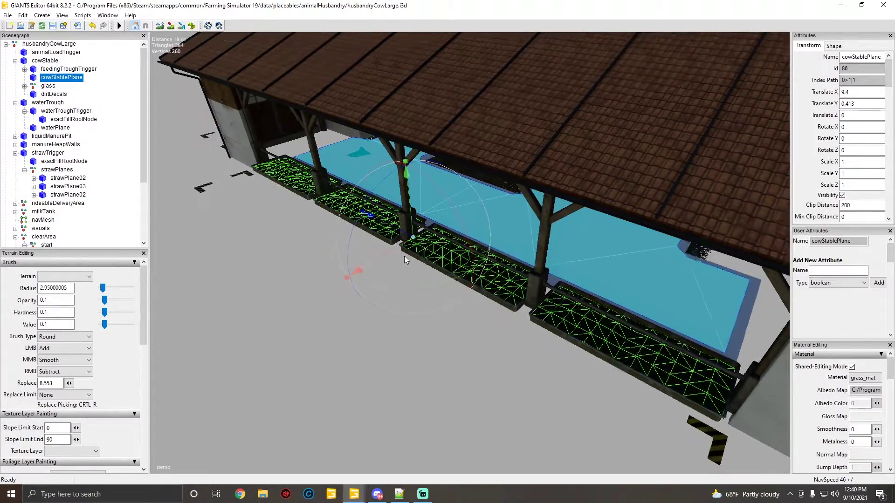
pyautogui.scroll(-6, 359, 229)
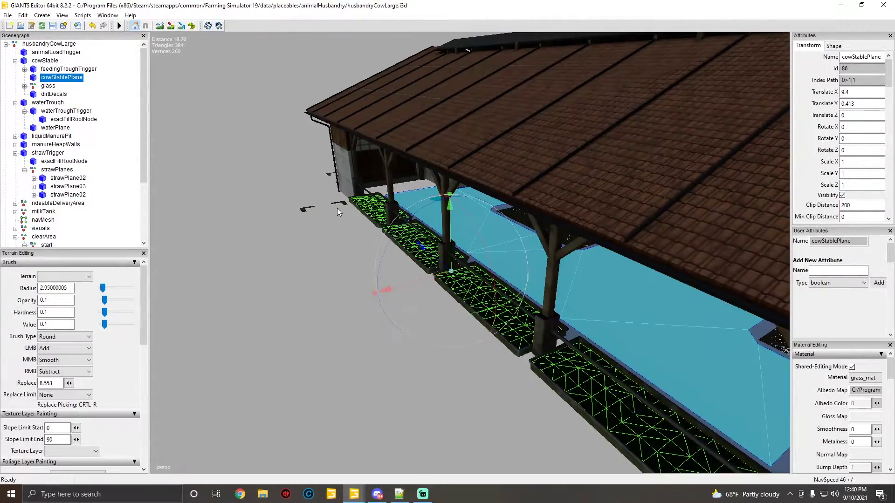
pyautogui.keyDown('alt'); pyautogui.moveTo(348, 223); pyautogui.dragTo(263, 250); pyautogui.keyUp('alt')
pyautogui.scroll(-6, 264, 250)
# - Switch to husbandryCowLarge.xml in Notepad++ and highlight the complete foodSpillage module, from its opening to its closing tag
pyautogui.click(399, 494)
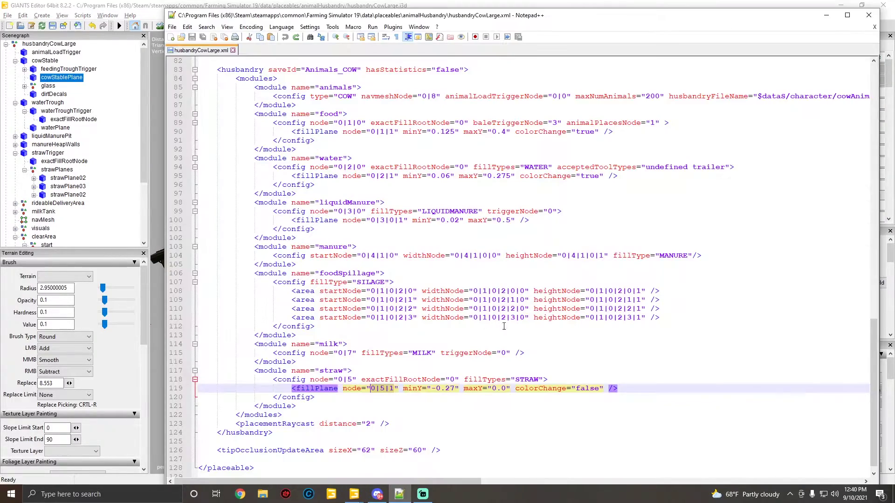
pyautogui.scroll(-1, 499, 310)
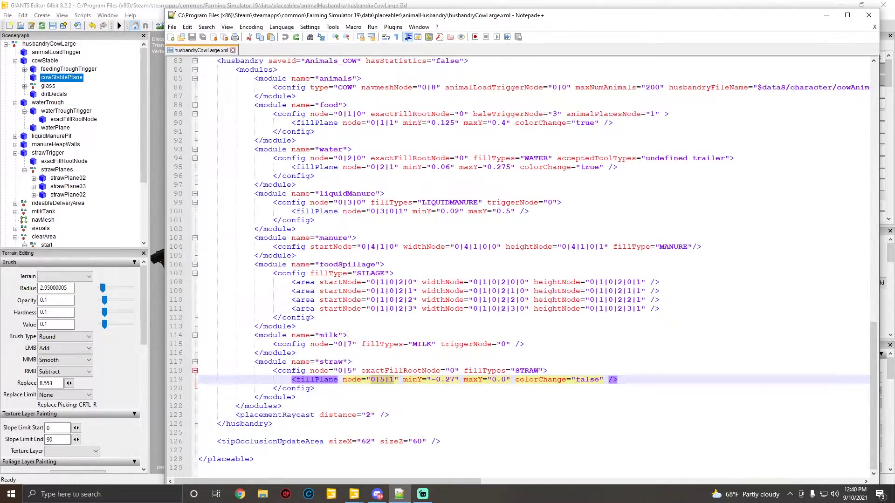
pyautogui.click(331, 335)
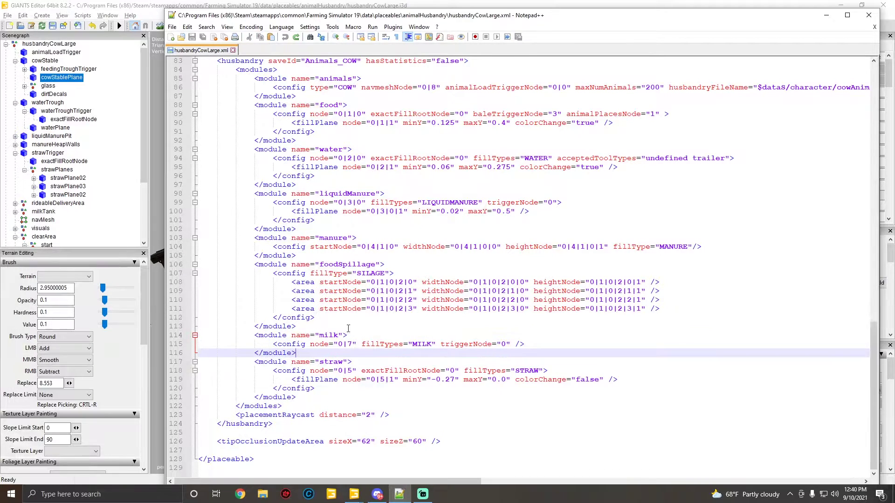
pyautogui.click(356, 282)
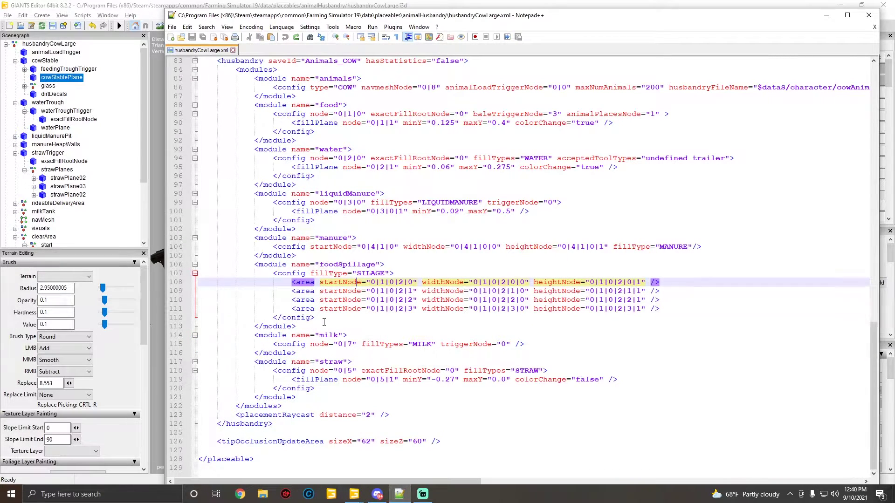
pyautogui.click(299, 326)
pyautogui.click(274, 266)
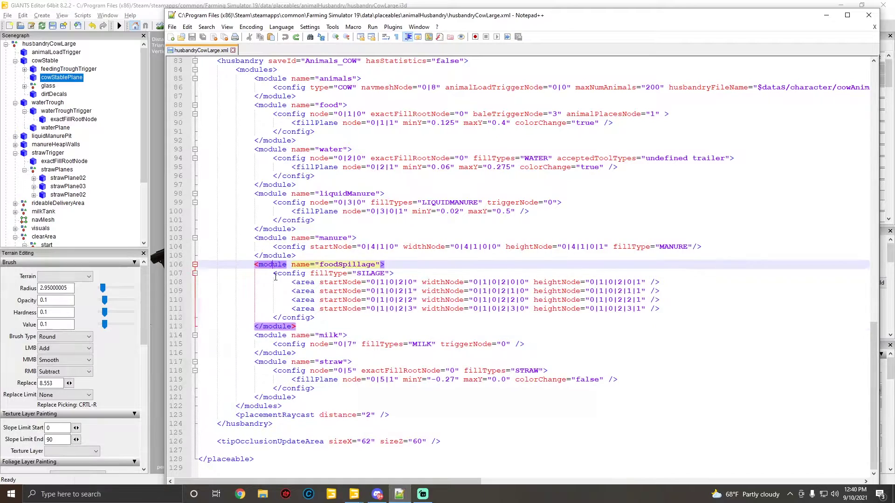
pyautogui.moveTo(301, 326); pyautogui.dragTo(191, 269)
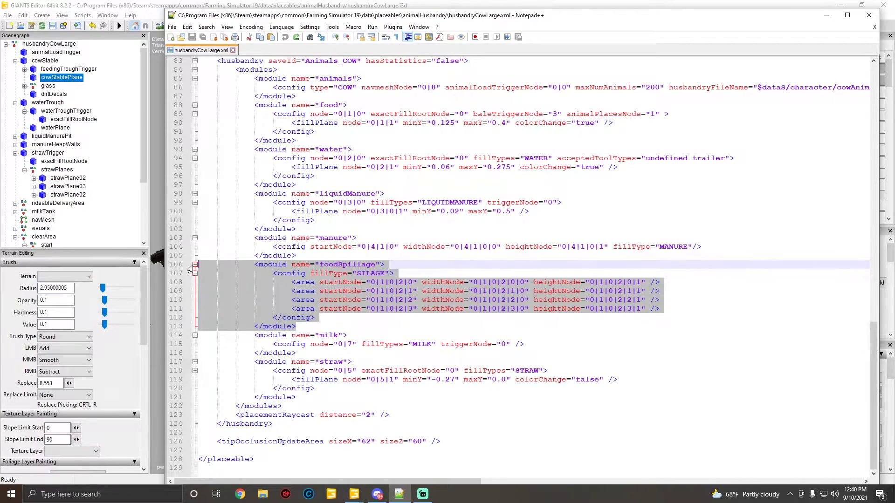
# - Match the opening and closing tags of the foodSpillage, milk, straw and water modules in turn
pyautogui.click(271, 265)
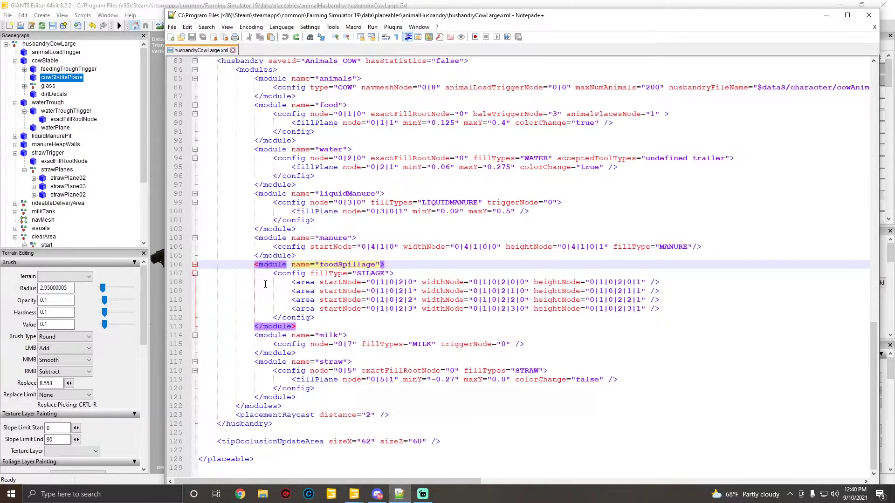
pyautogui.click(275, 337)
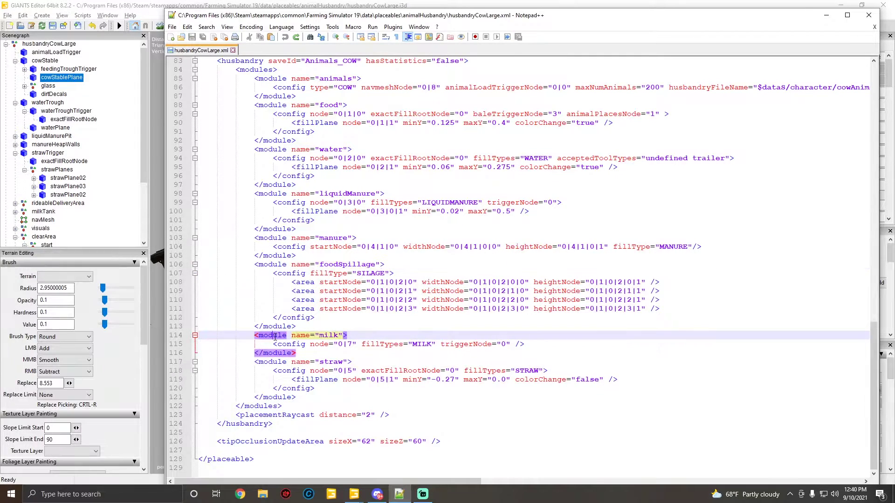
pyautogui.click(275, 362)
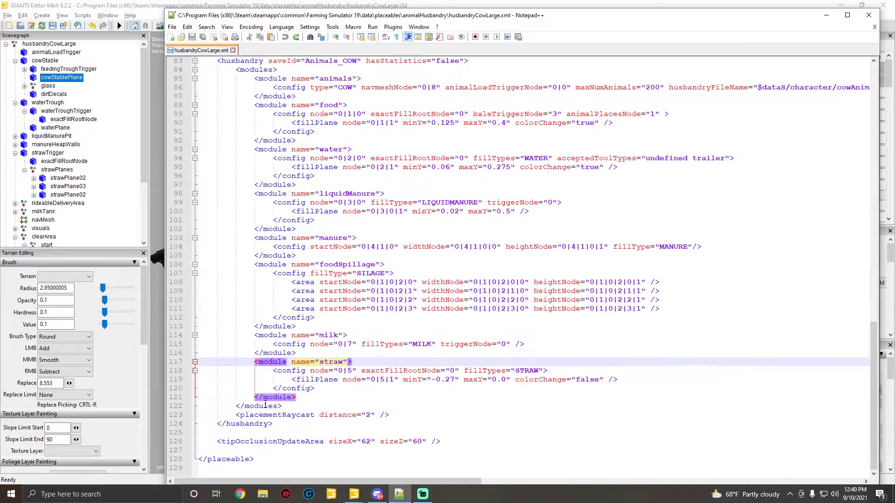
pyautogui.scroll(1, 316, 213)
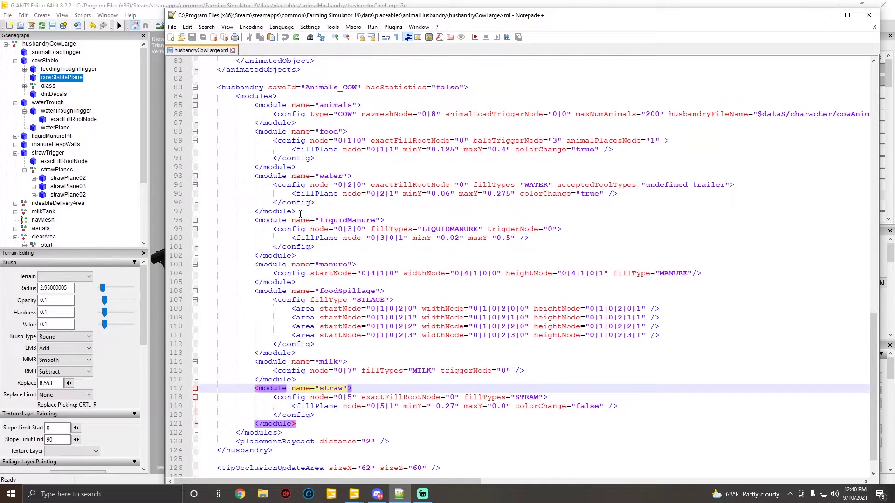
pyautogui.click(278, 176)
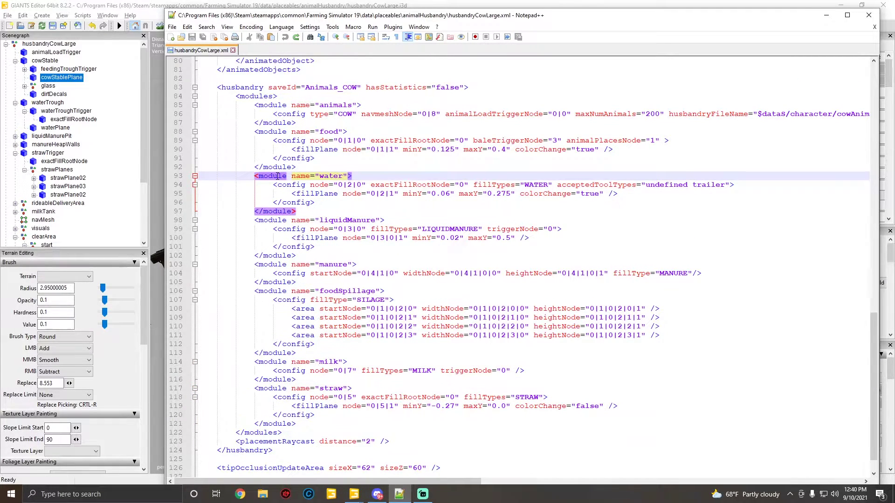
pyautogui.scroll(-1, 278, 176)
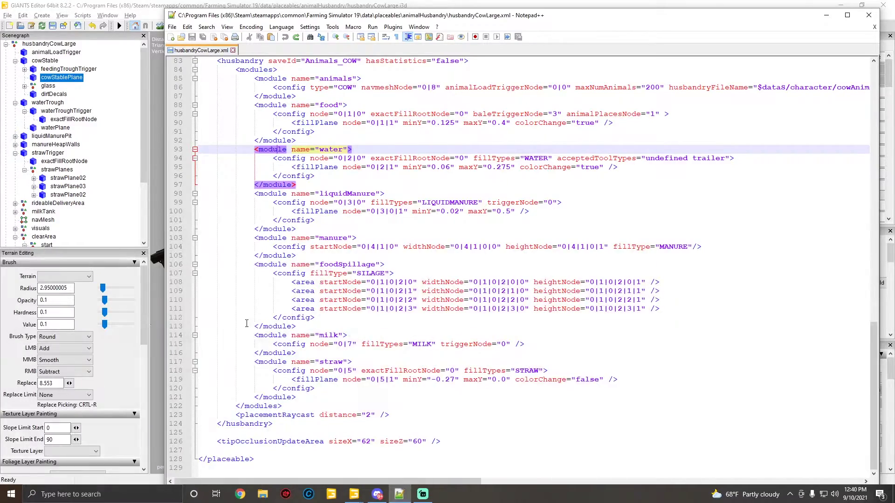
# - Review the XML sections above the husbandry modules, and place the cursor on the blank line below tipOcclusionUpdateArea
pyautogui.scroll(4, 252, 326)
pyautogui.scroll(-4, 251, 327)
pyautogui.scroll(8, 251, 326)
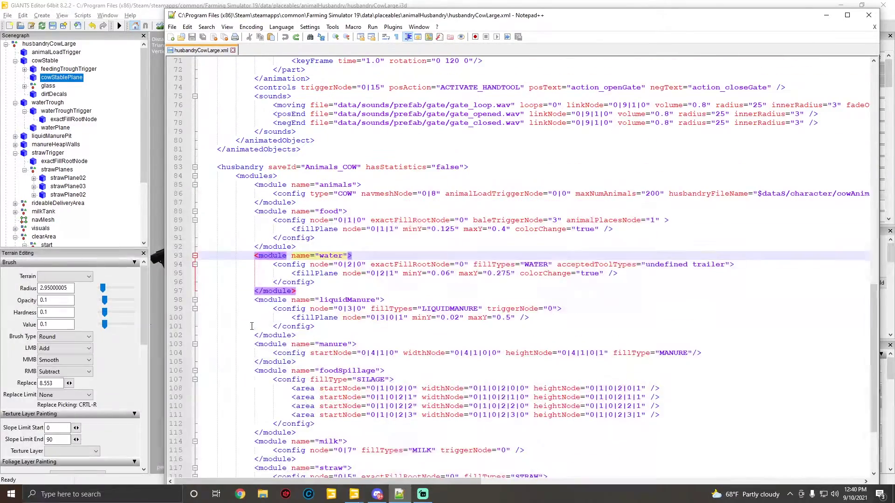
pyautogui.scroll(9, 252, 326)
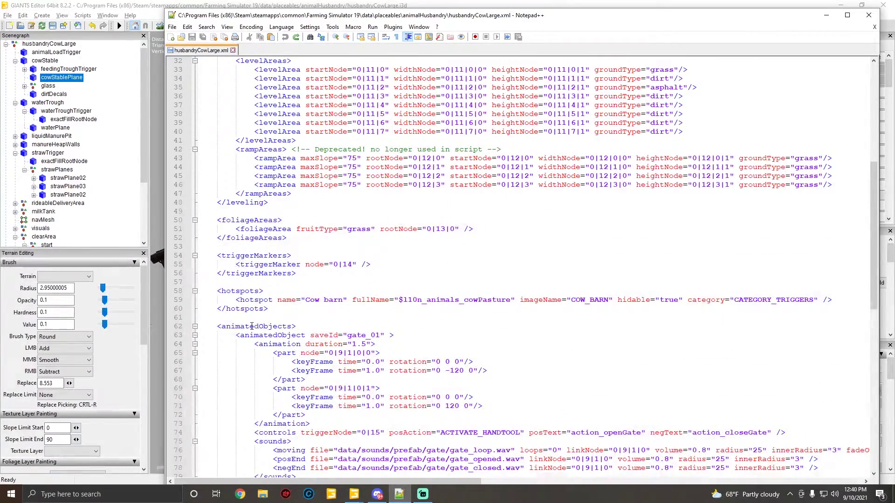
pyautogui.scroll(10, 252, 326)
pyautogui.scroll(-20, 251, 326)
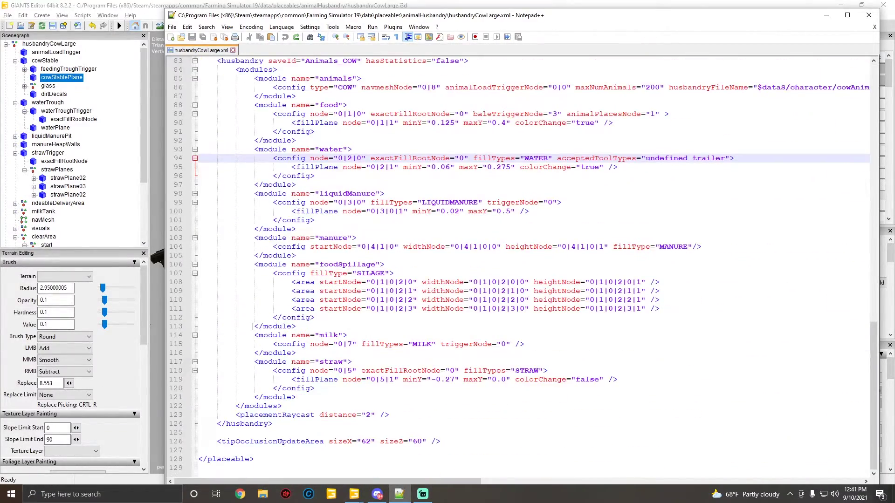
pyautogui.click(224, 459)
pyautogui.click(233, 447)
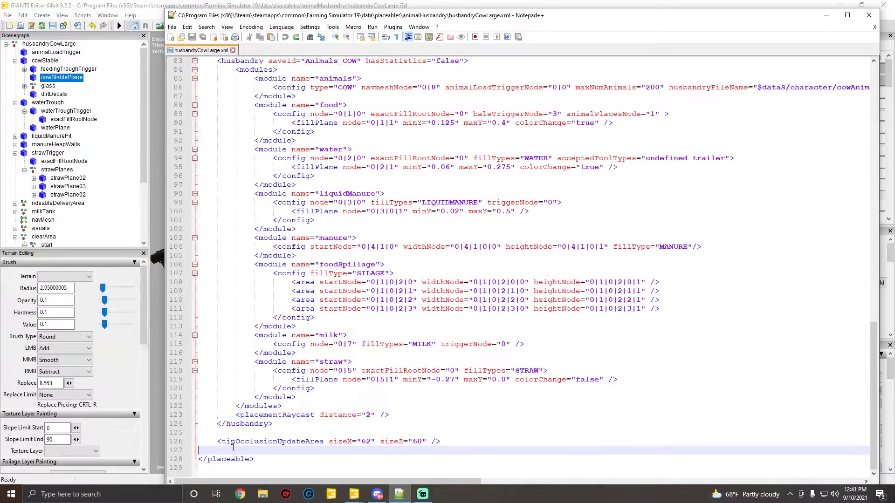